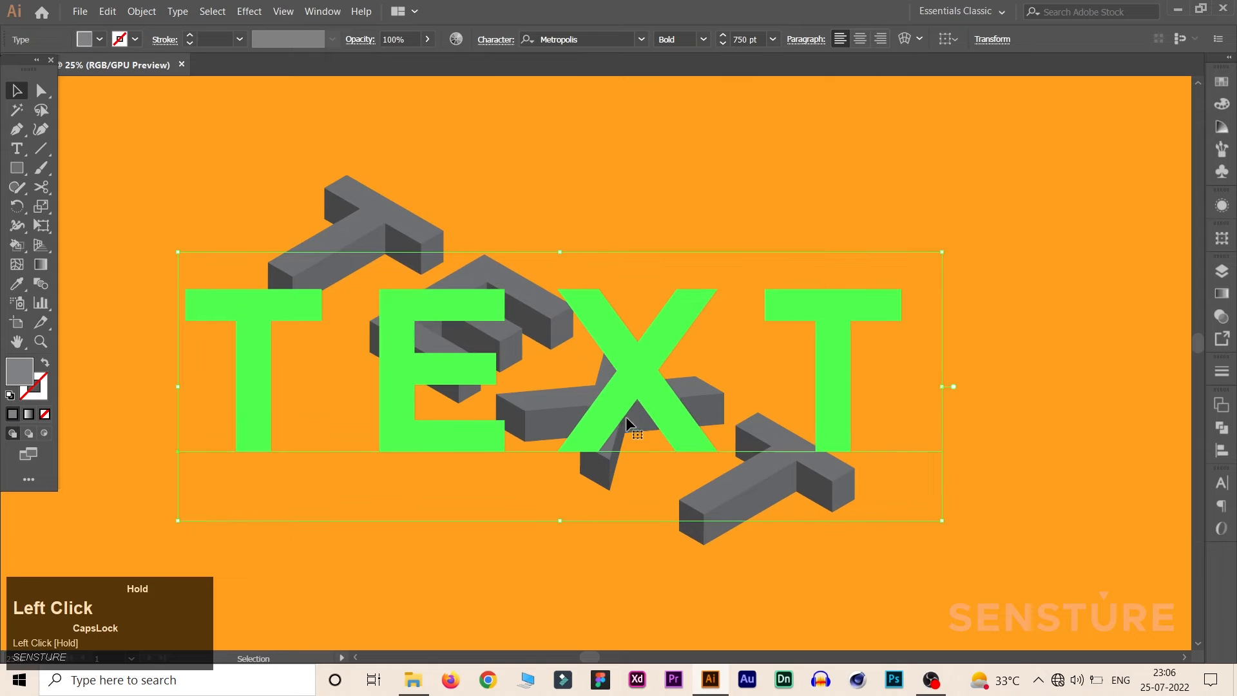
- Expand the appearance of the extruded text and ungroup the result twice
left_click(141, 11)
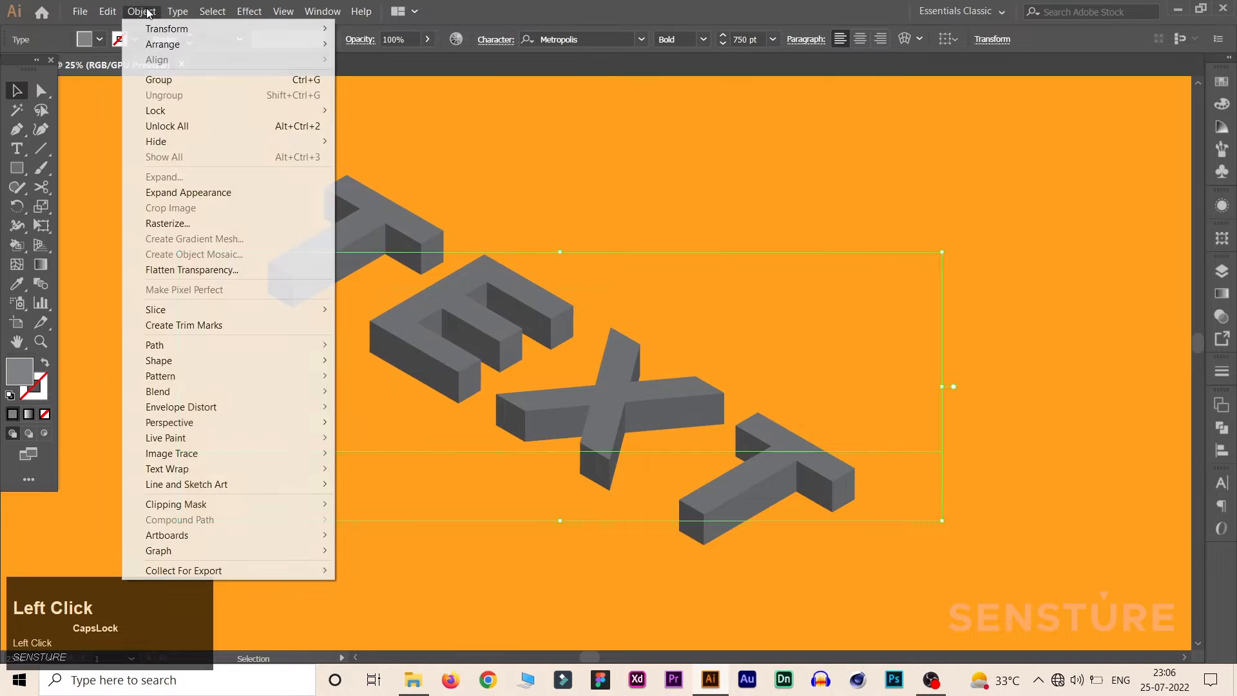
left_click(204, 197)
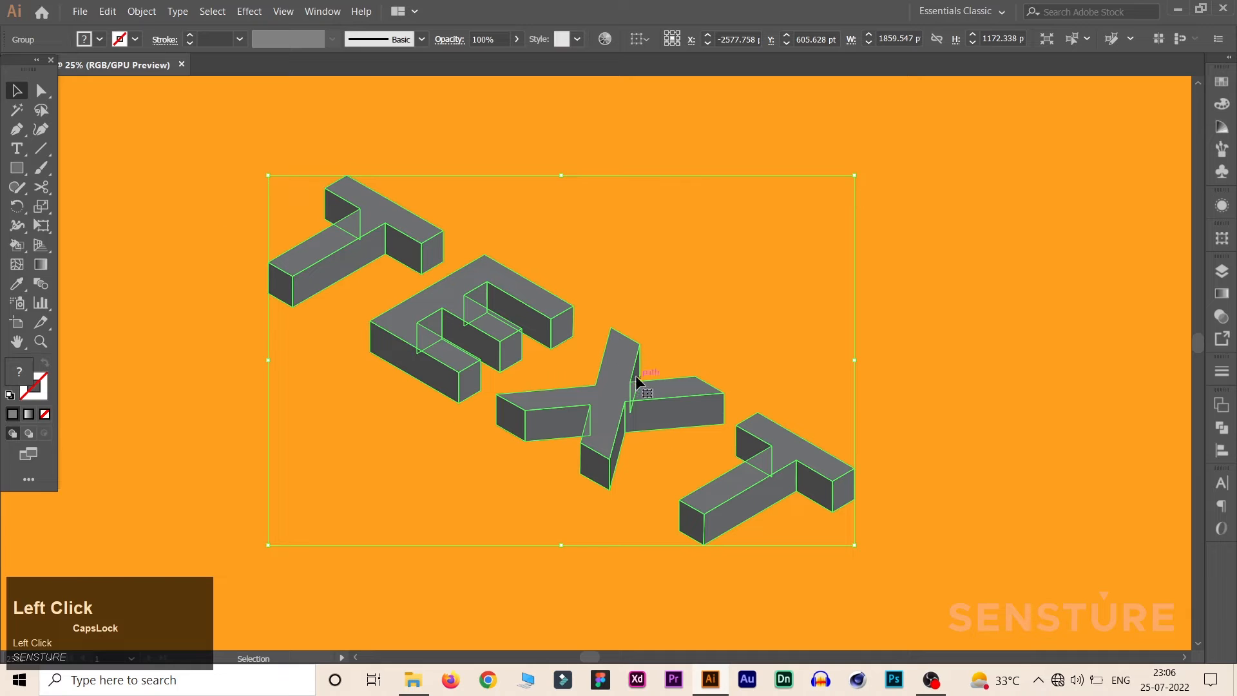
right_click(616, 338)
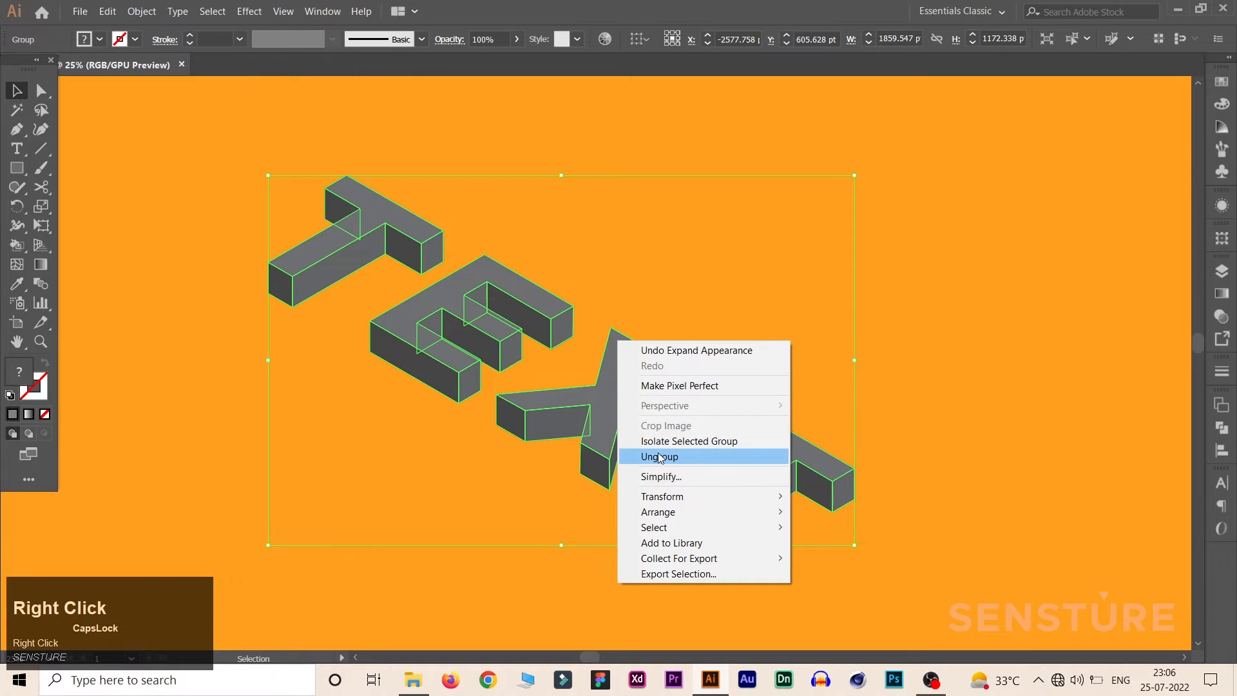
left_click(658, 451)
right_click(622, 348)
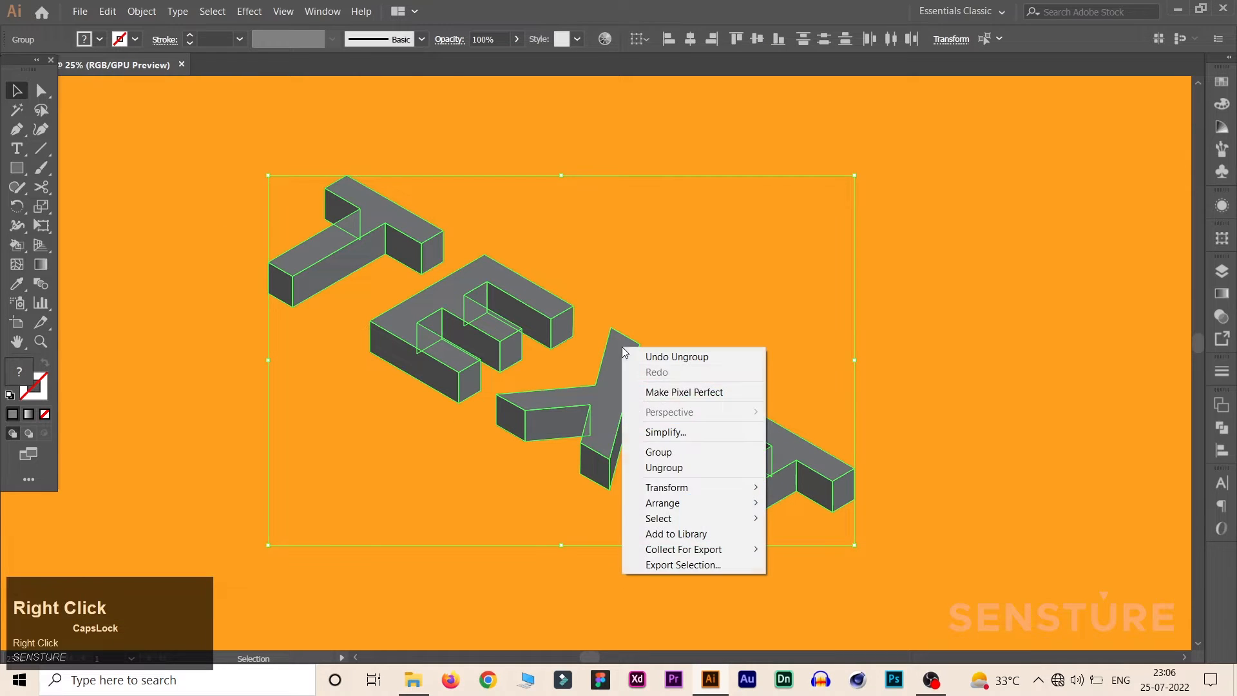
left_click(655, 469)
left_click(682, 329)
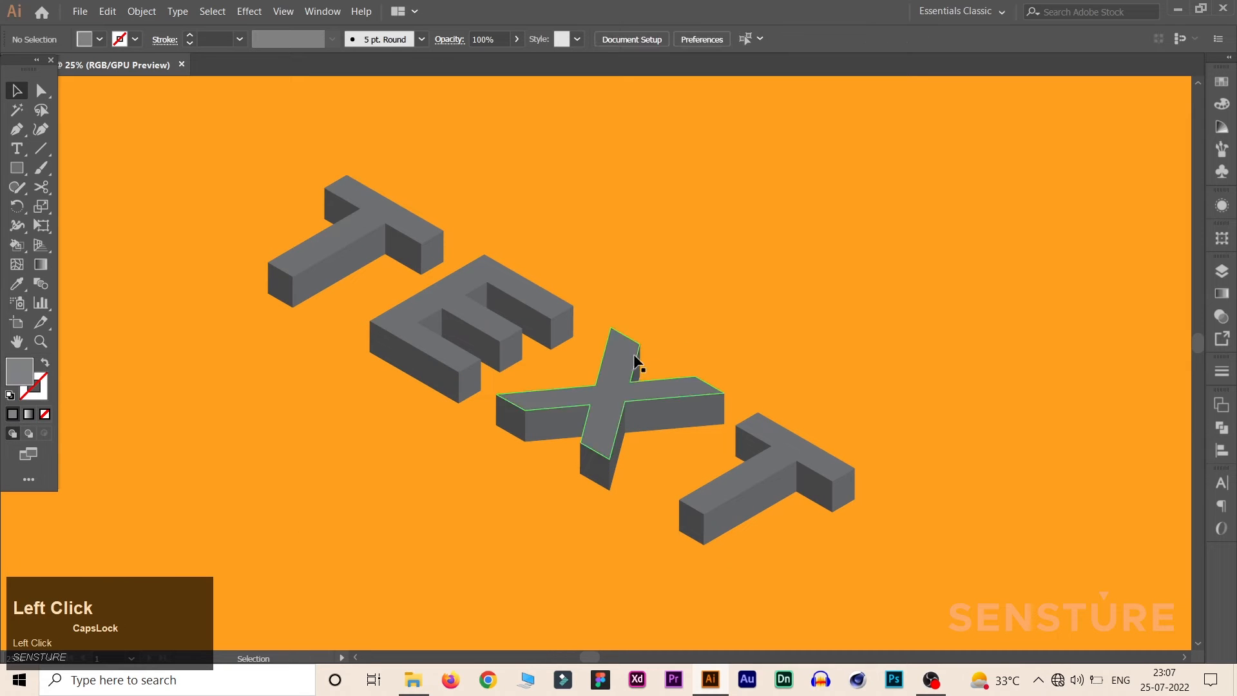
left_click_drag(623, 385, 651, 370)
key("ctrl+z")
left_click(689, 317)
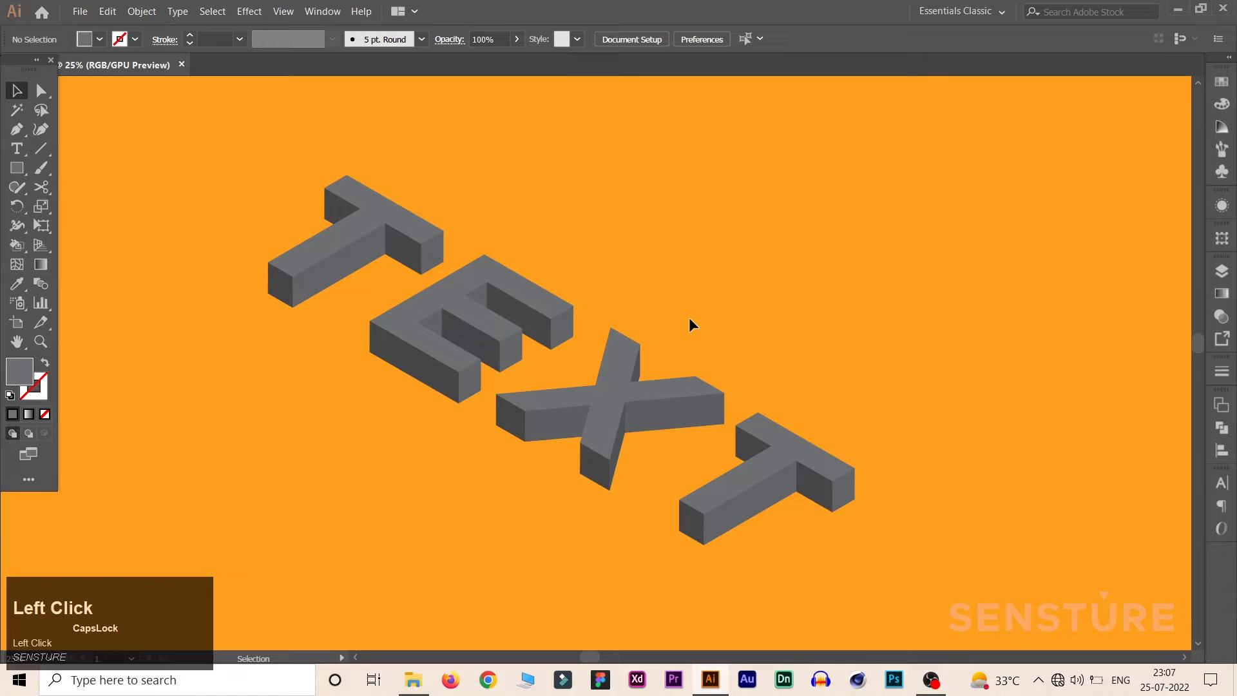
- Copy the top faces of all four letters, paste them in front and move the copy up and right of the 3D text
left_click(334, 228)
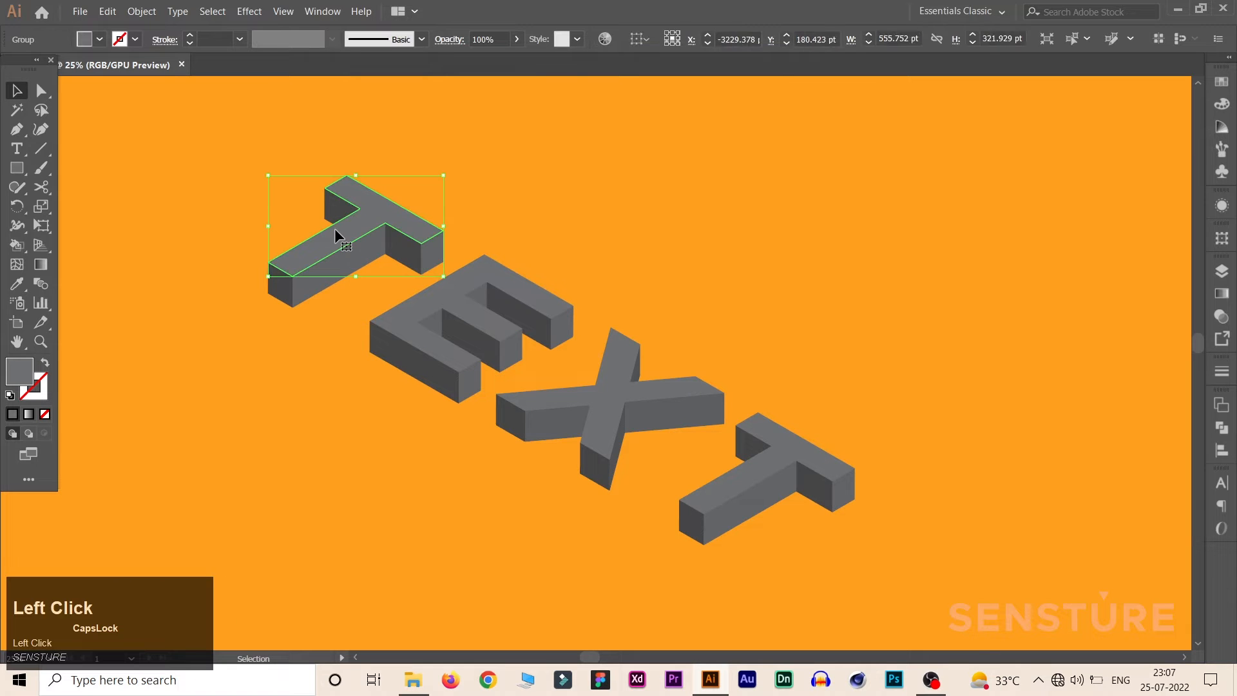
left_click(454, 303, "shift")
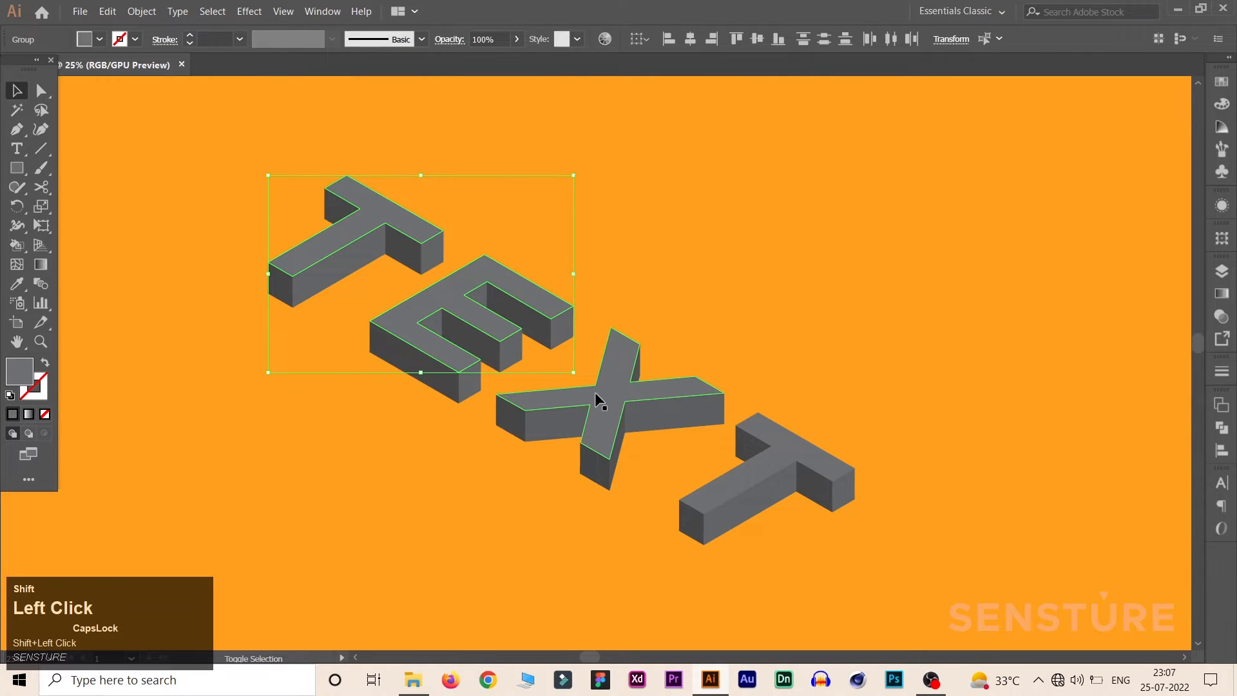
left_click(602, 398, "shift")
left_click(734, 482, "shift")
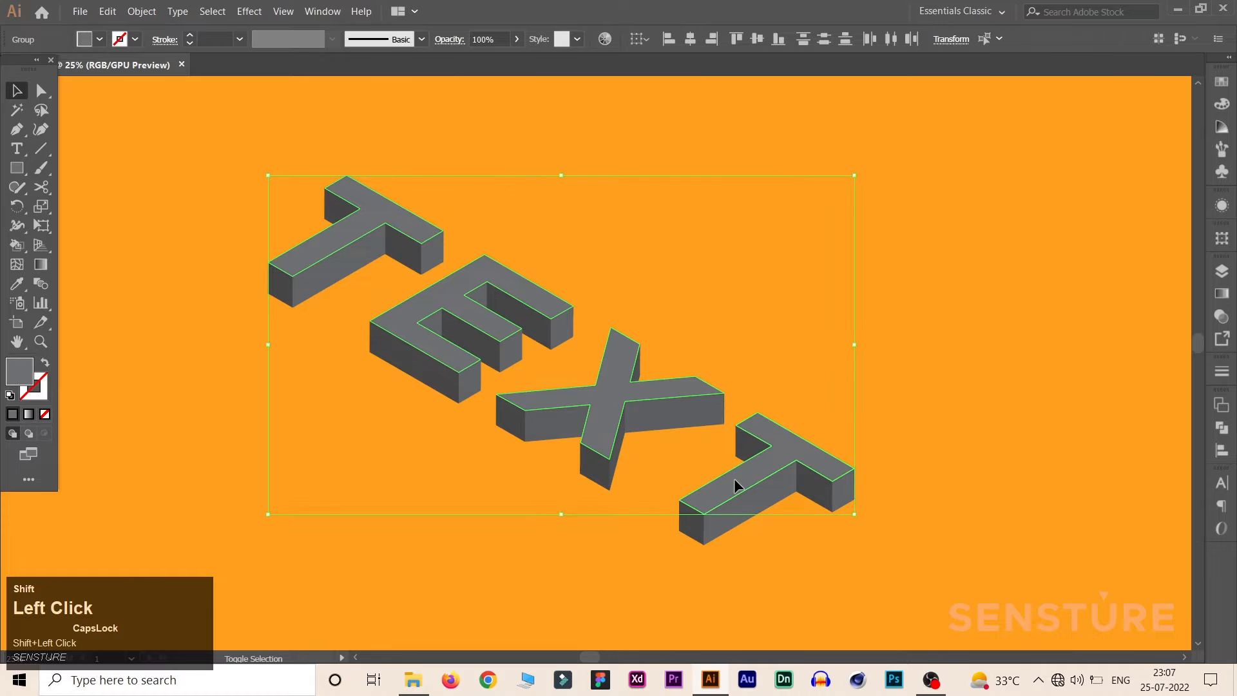
left_click(115, 14)
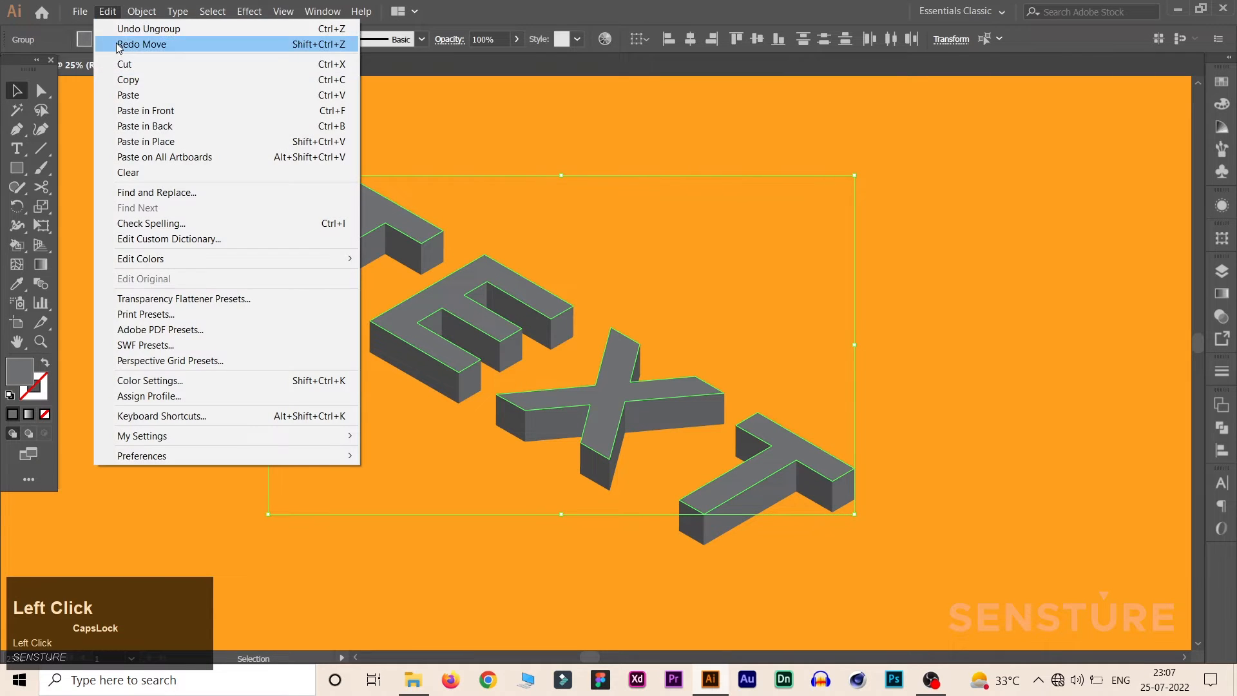
left_click(110, 11)
left_click(110, 9)
left_click(152, 110)
left_click_drag(422, 313, 658, 230)
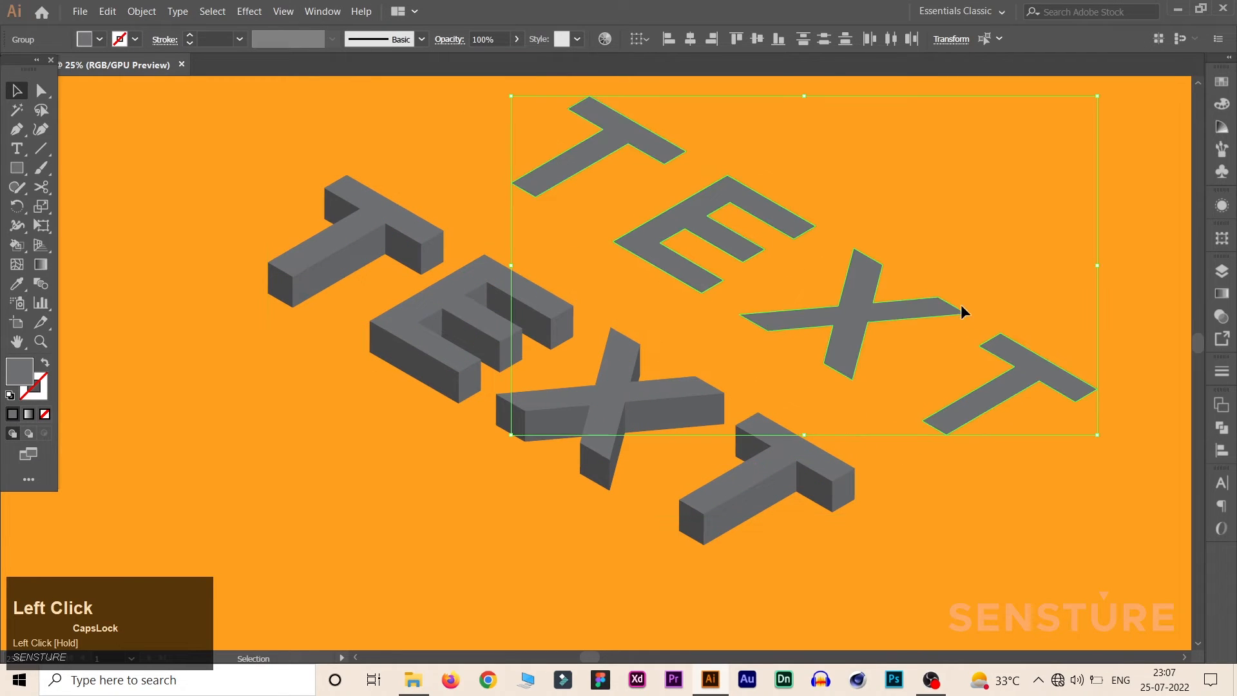
- Fill the copied letter faces with black
left_click(100, 39)
left_click(45, 67)
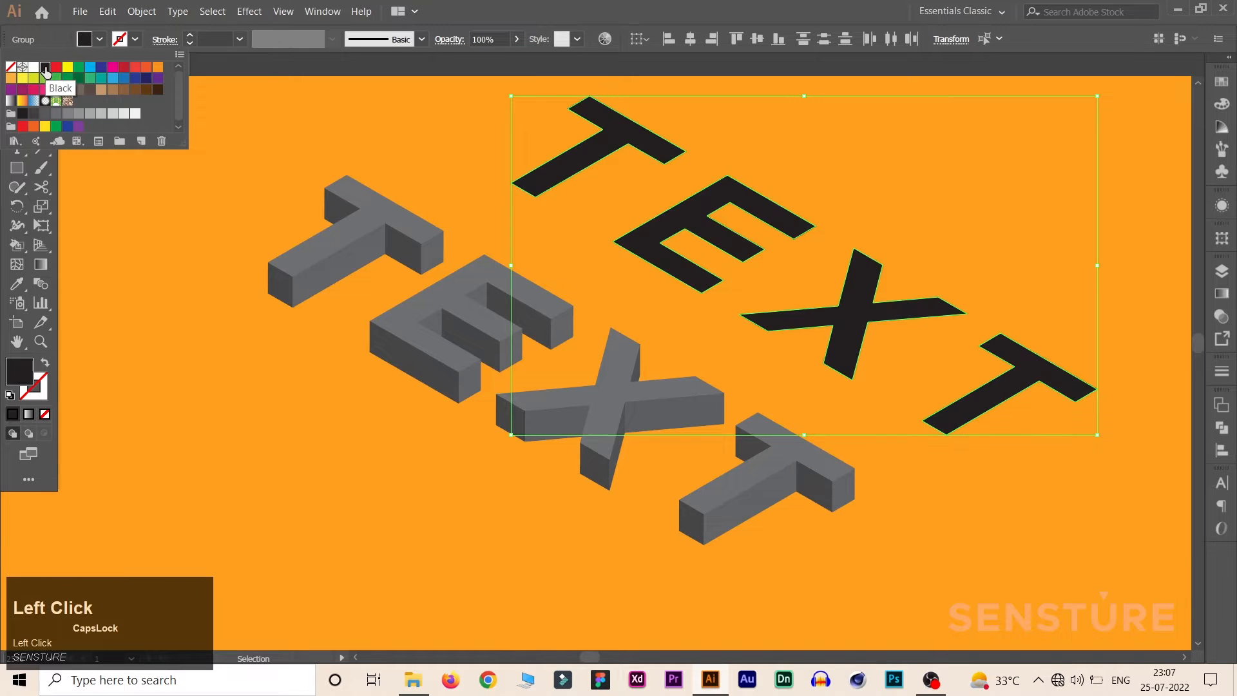
left_click(100, 42)
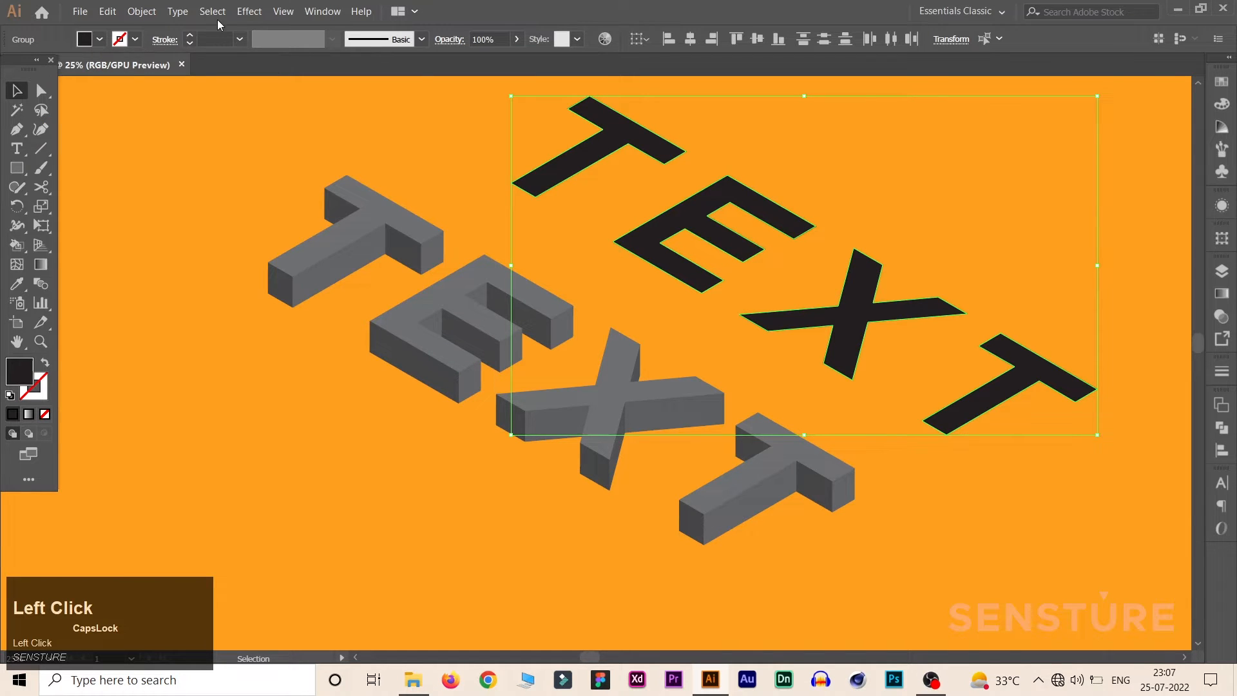
- Apply a Transform effect to the black letters with 200 copies, a 2 pt horizontal move and the Random option enabled
left_click(249, 11)
mouse_move(330, 153)
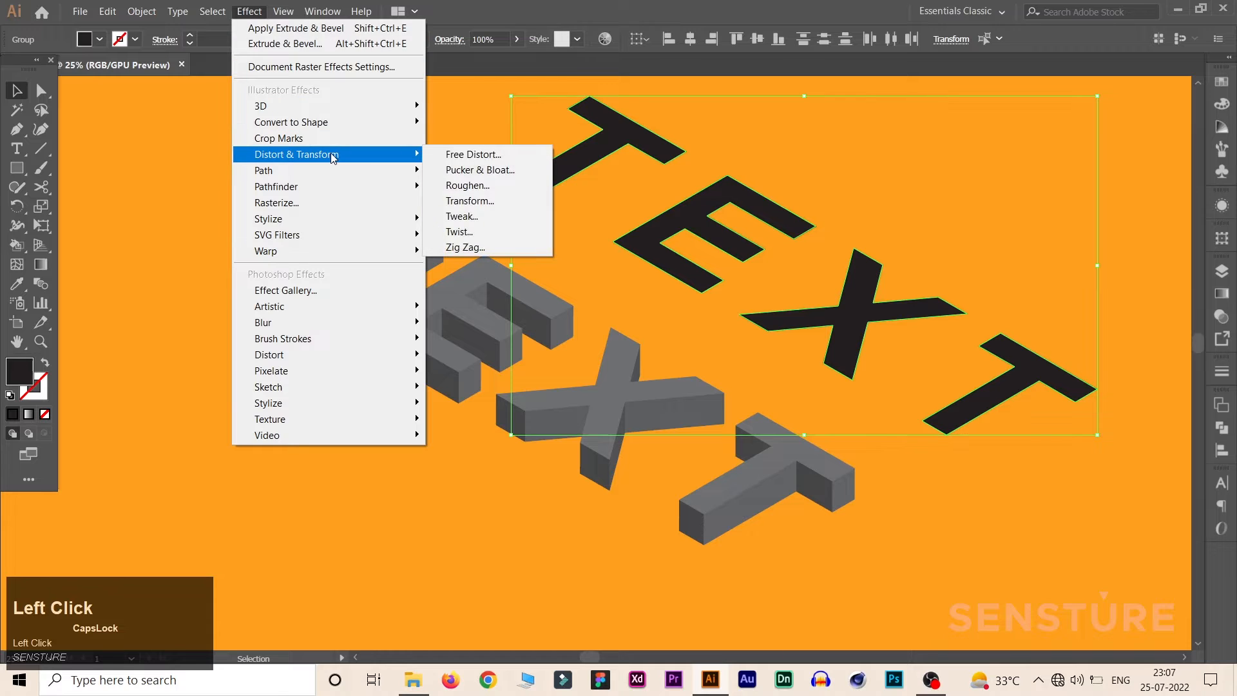
left_click(480, 202)
left_click_drag(246, 89, 335, 105)
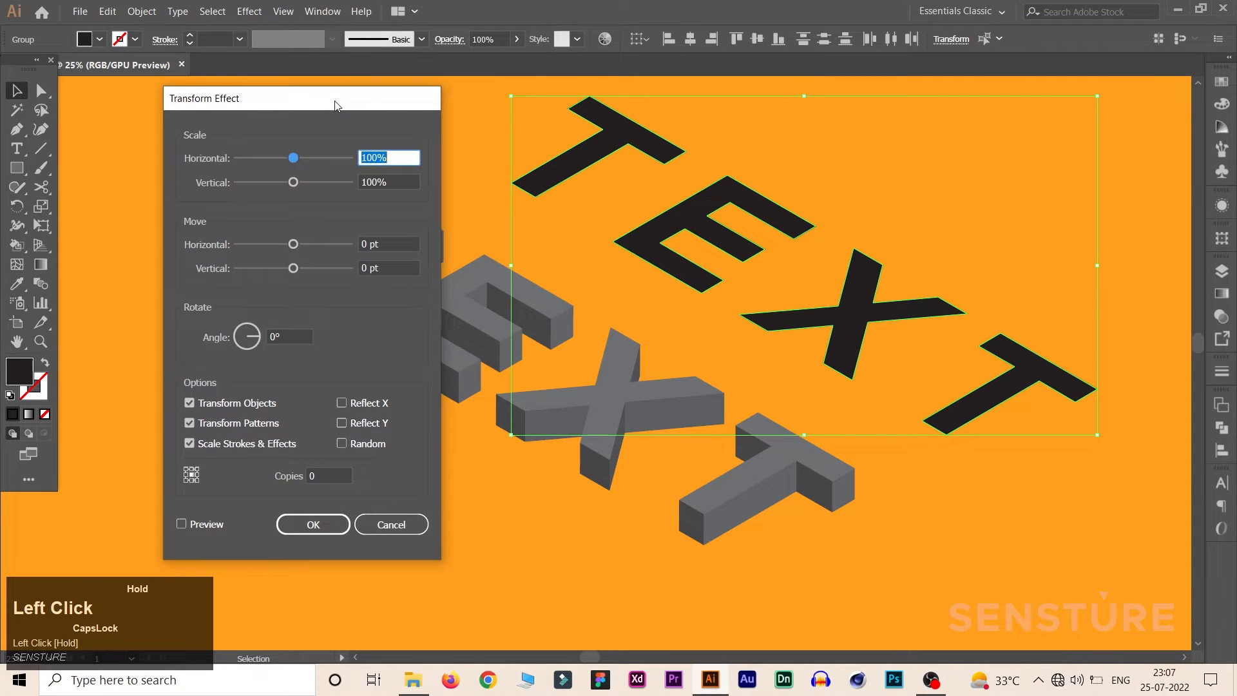
left_click(204, 526)
left_click(315, 475)
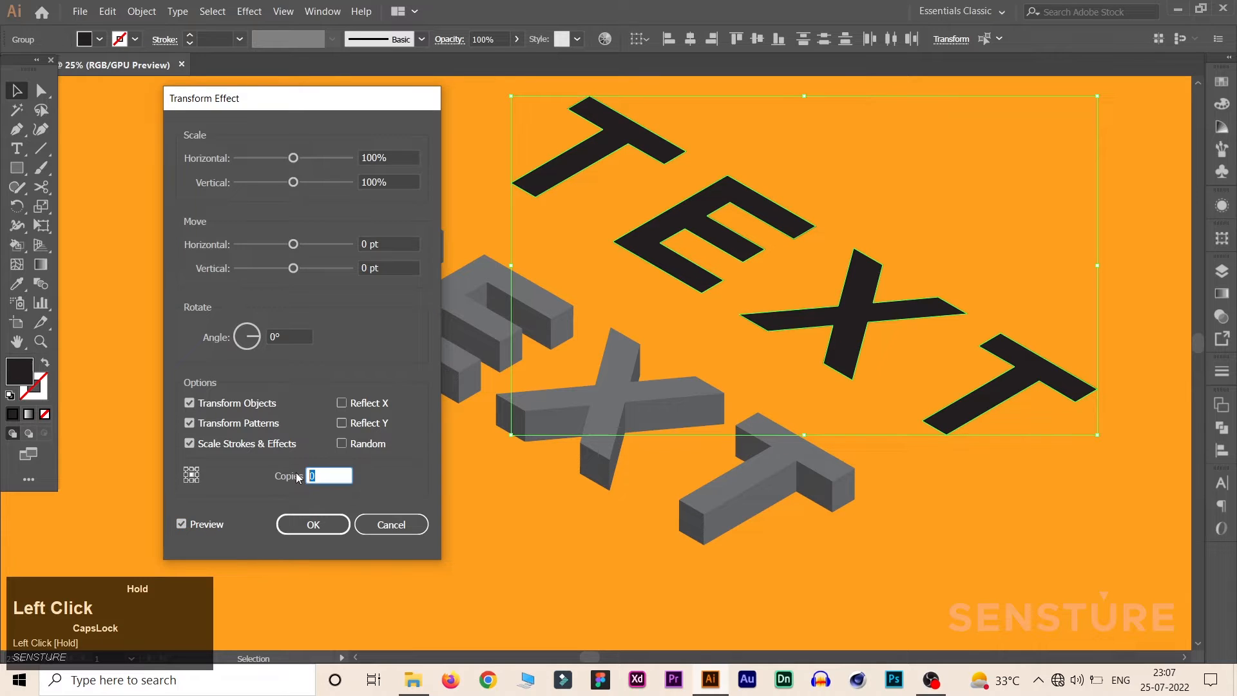
type("200")
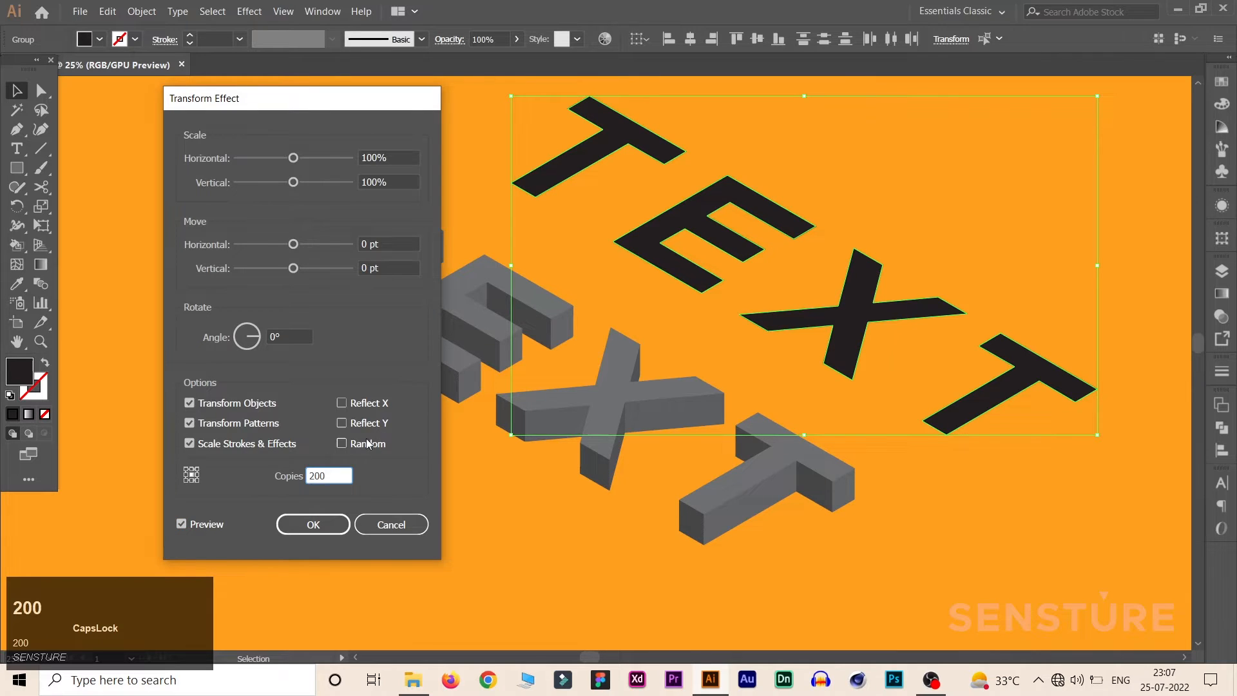
left_click(355, 444)
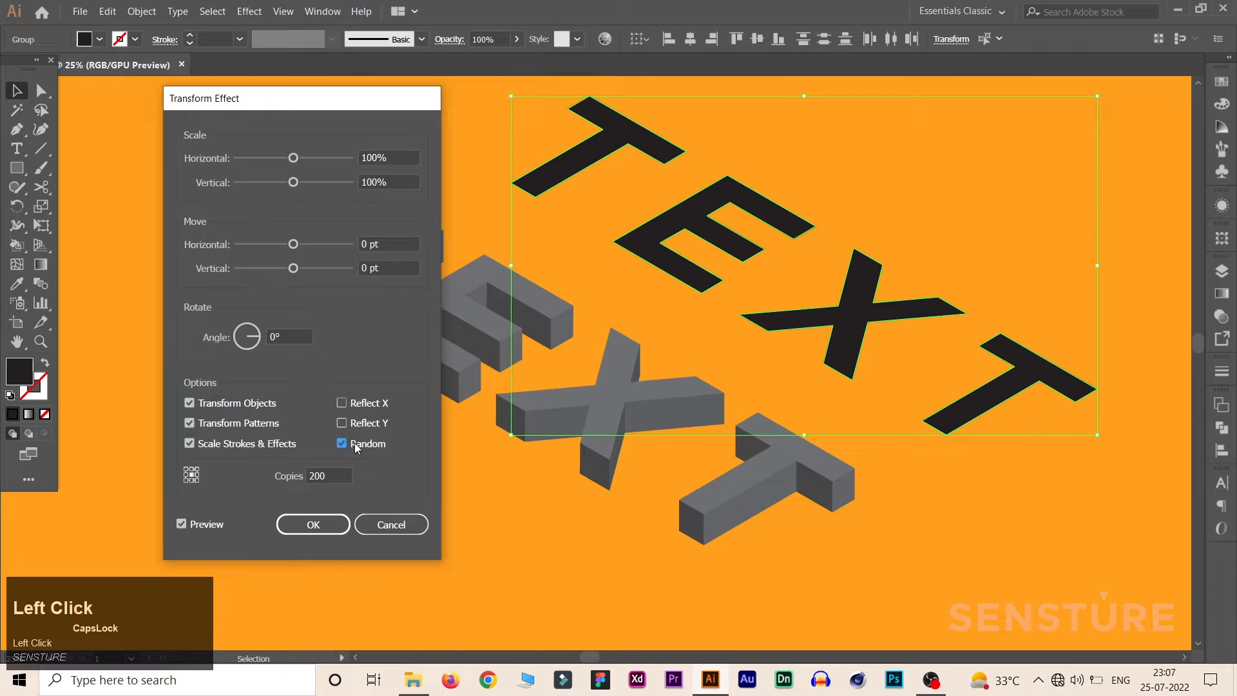
left_click(354, 244)
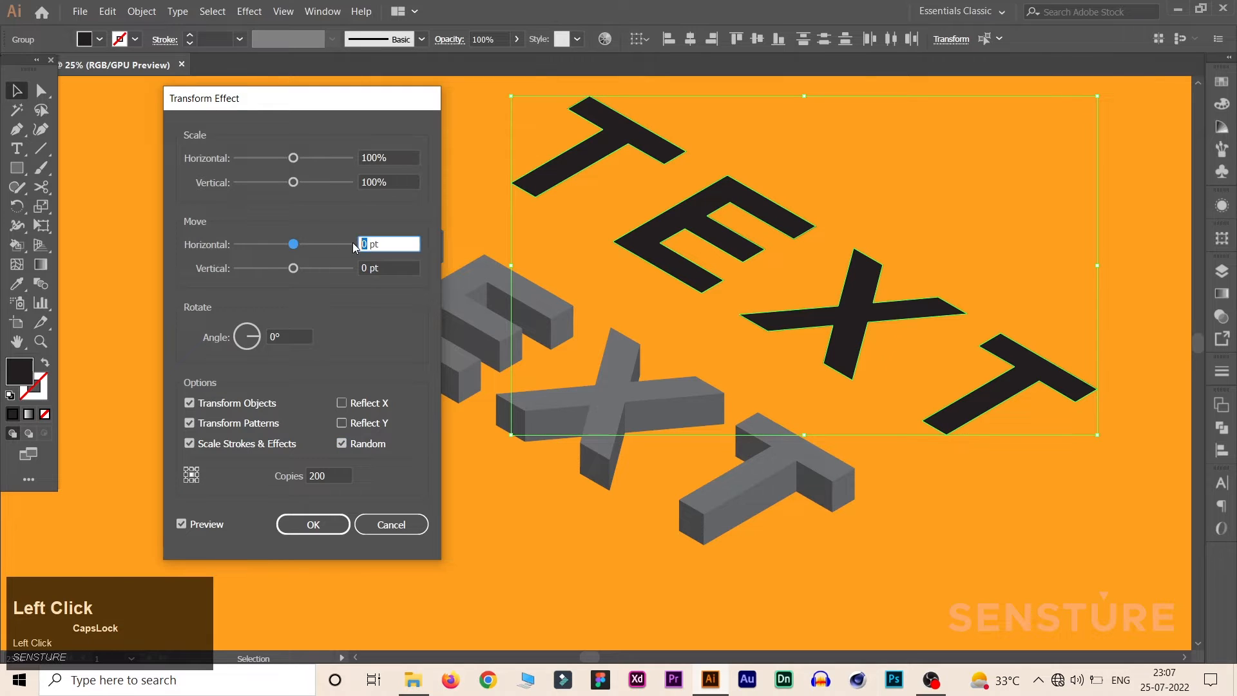
type("2")
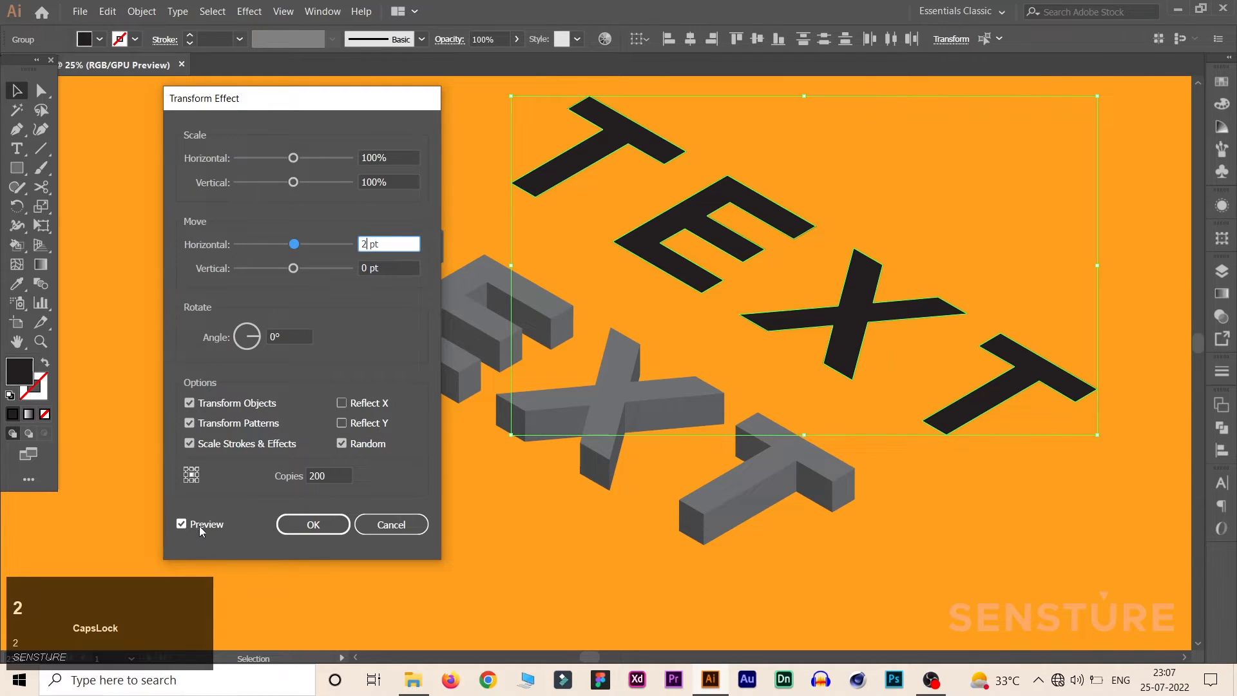
left_click(303, 520)
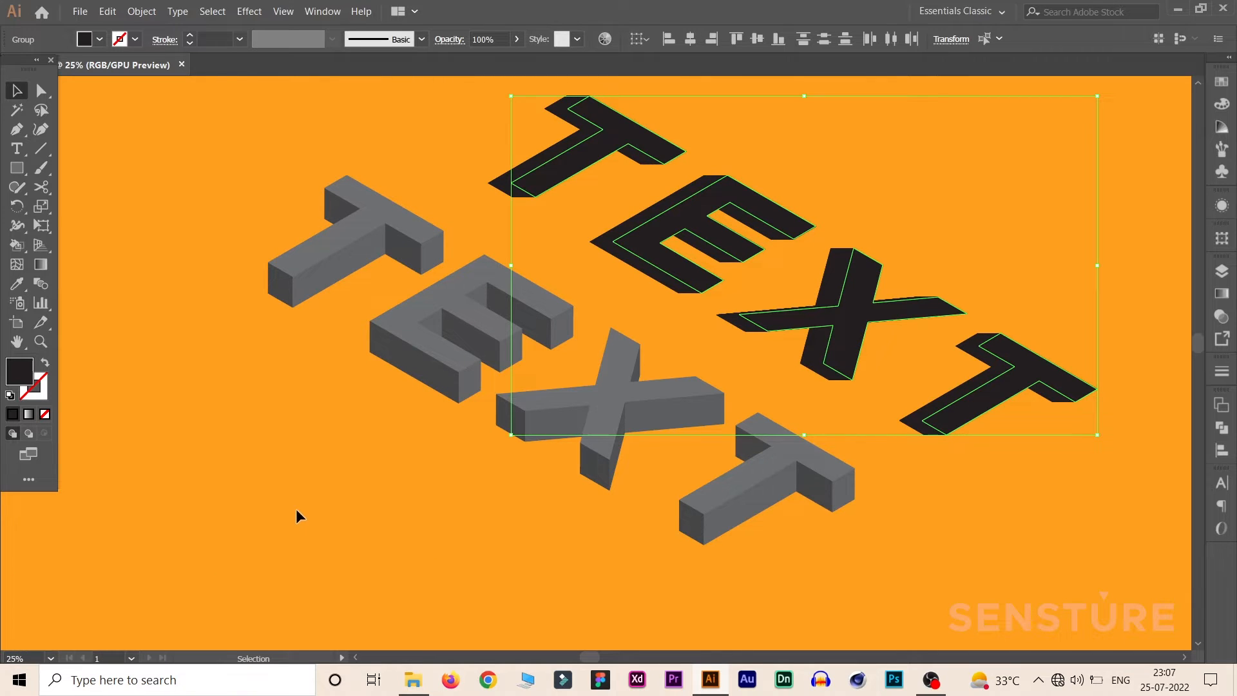
- Expand the appearance of the black letters and unite them into solid shadow shapes with Pathfinder
left_click(142, 11)
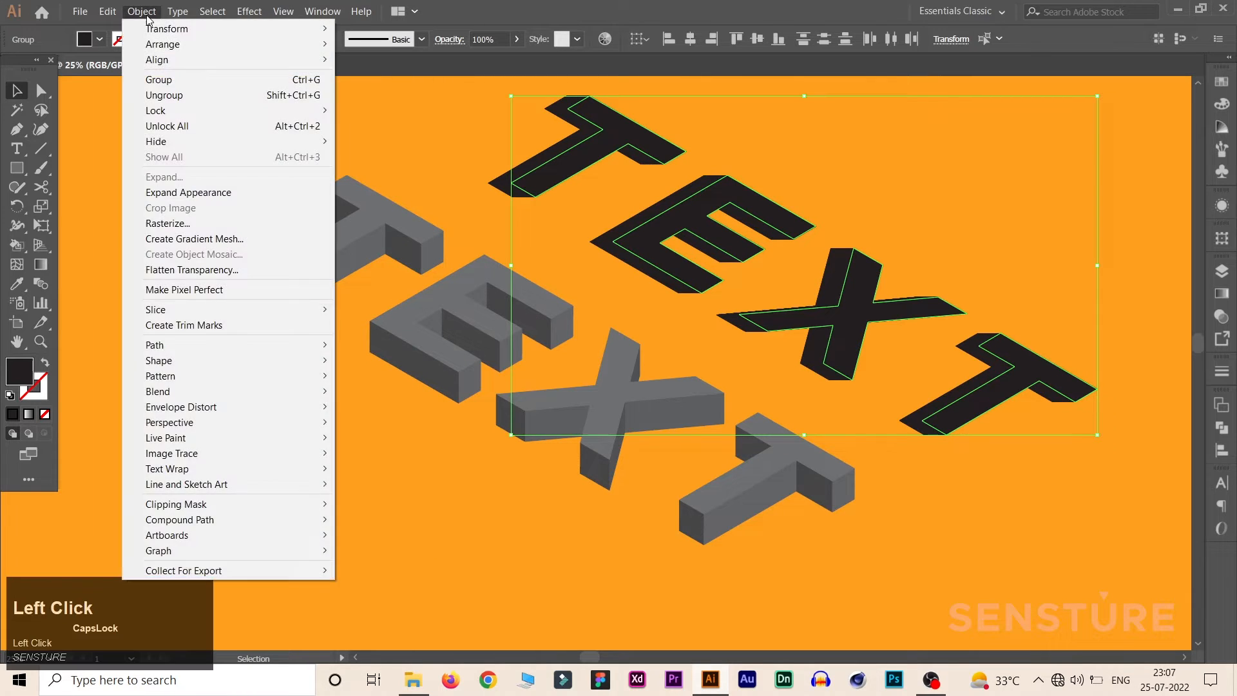
left_click(186, 197)
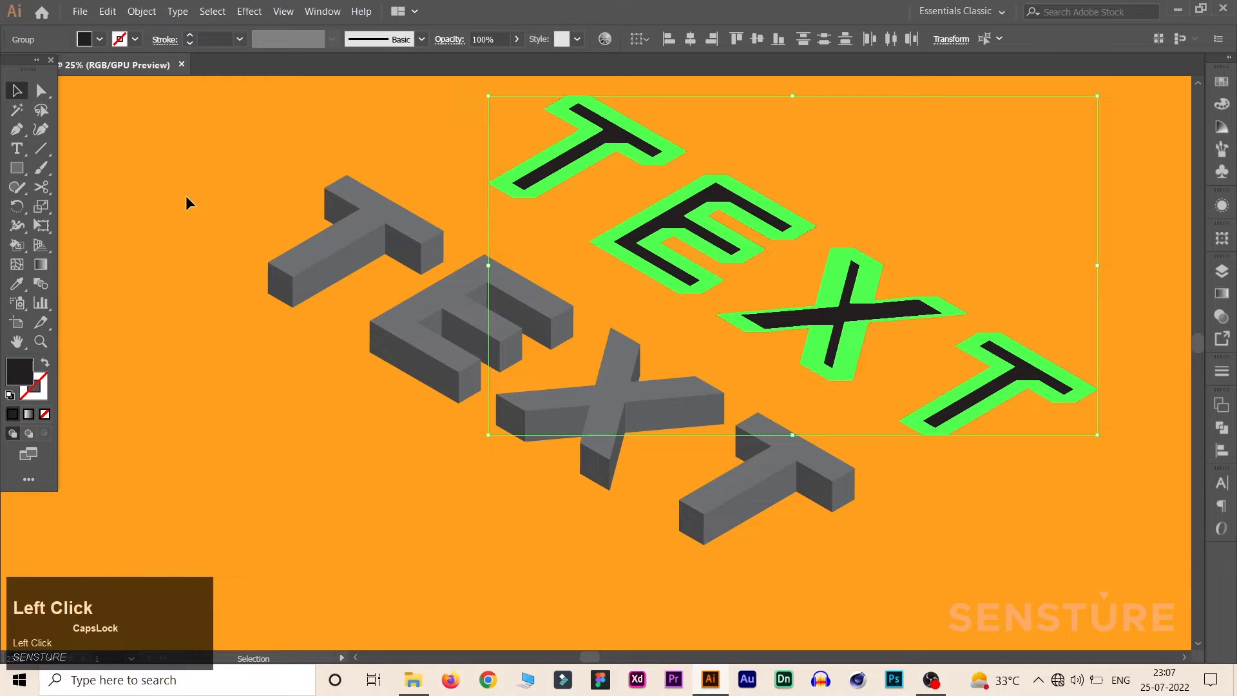
left_click(1220, 432)
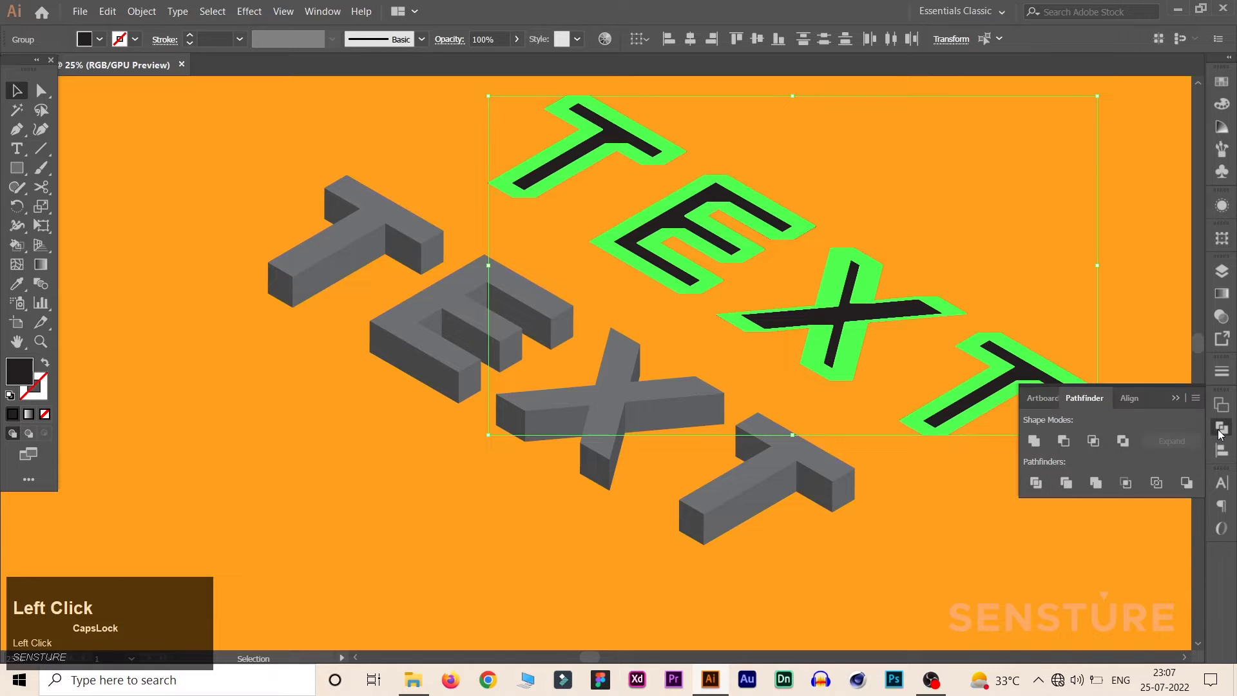
left_click(1026, 442)
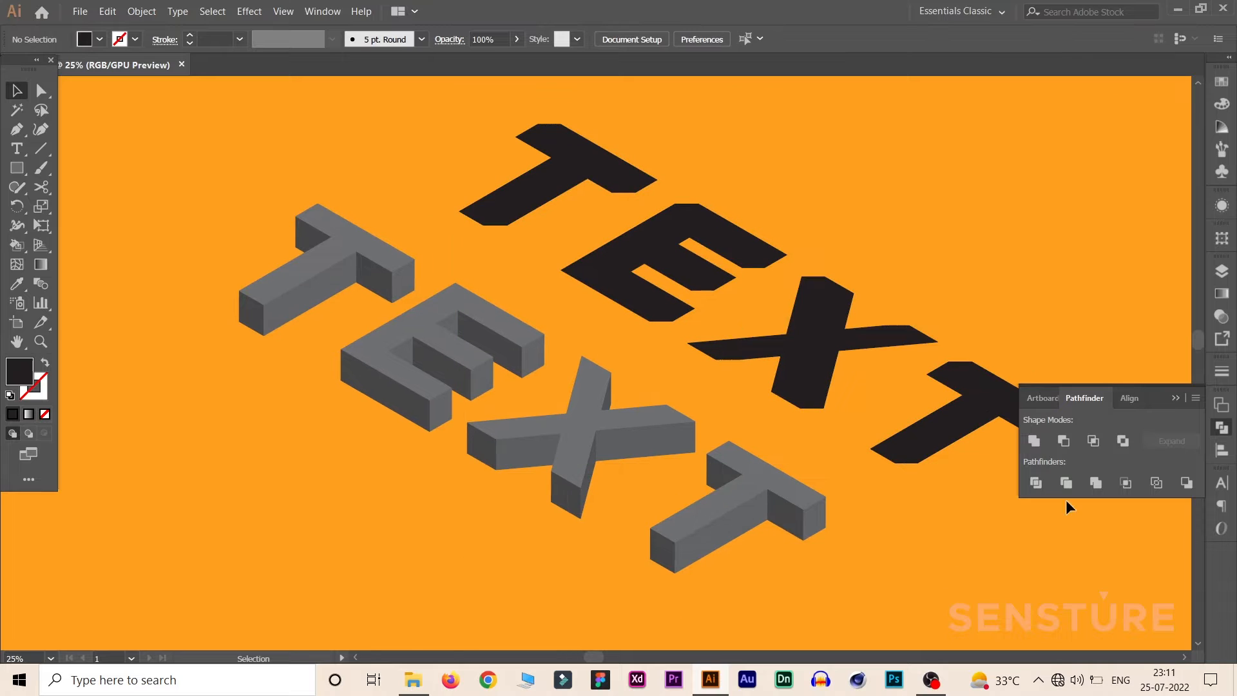
left_click(1175, 398)
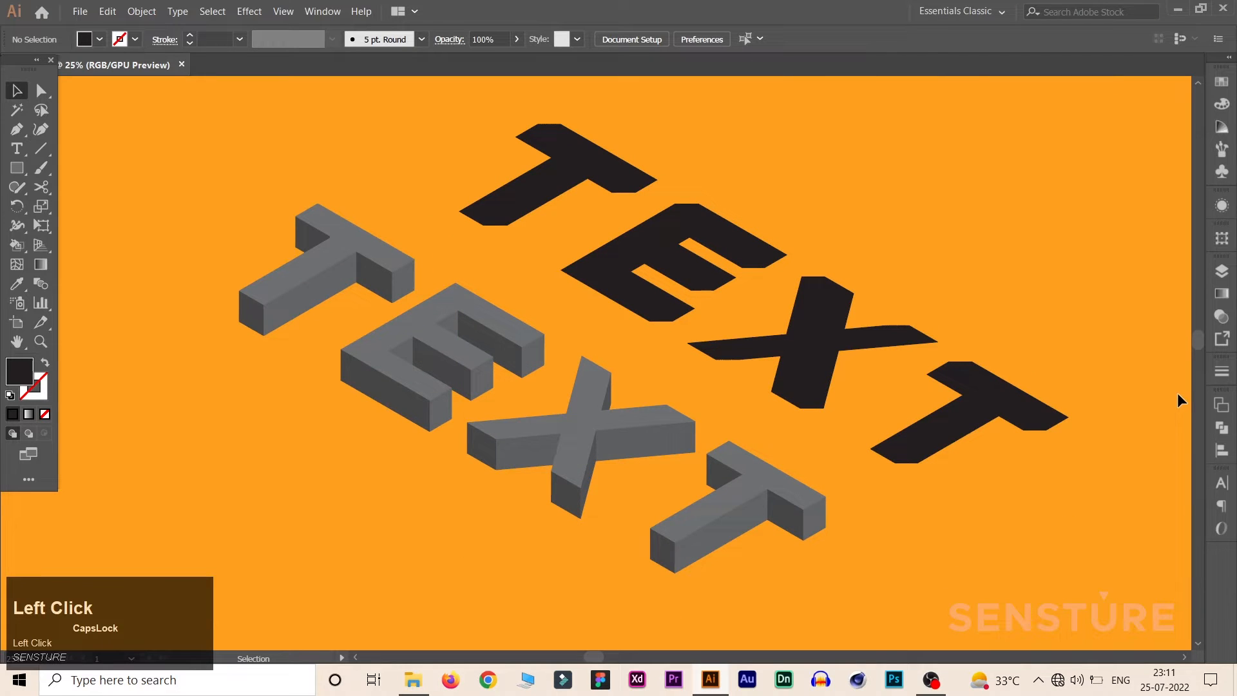
- Send the black shadow shapes to the back and move them under the 3D letters, aligned with their base
left_click(978, 419)
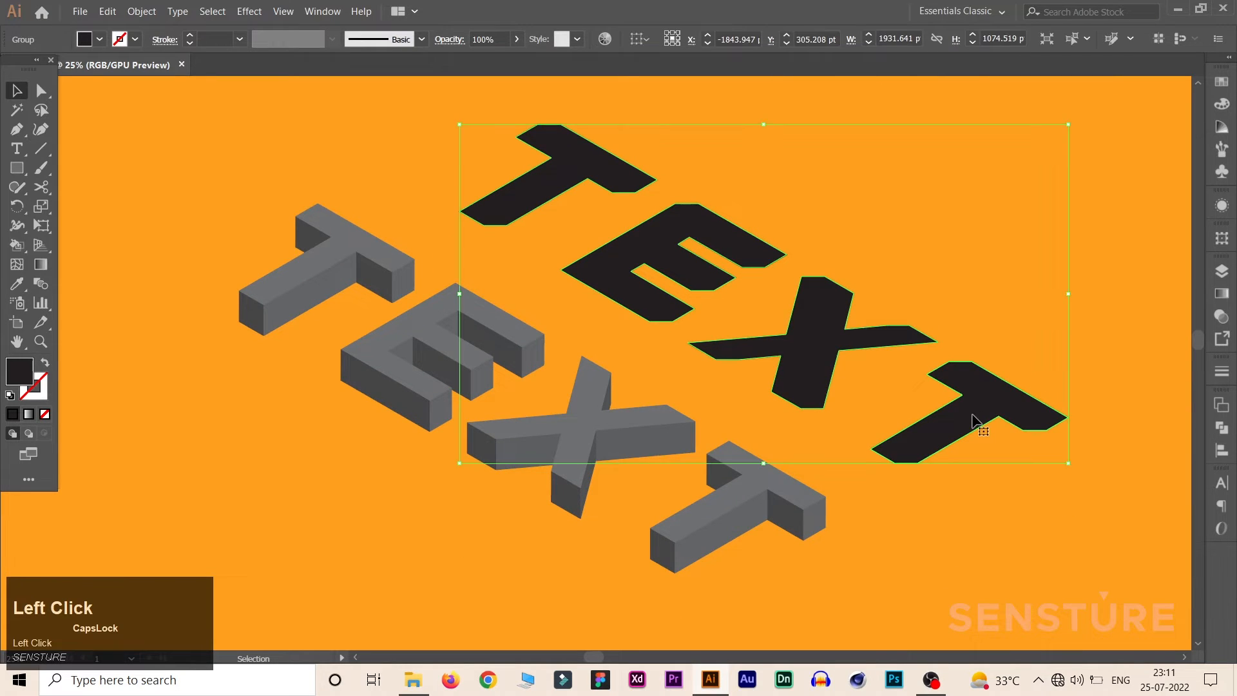
right_click(933, 443)
left_click(973, 370)
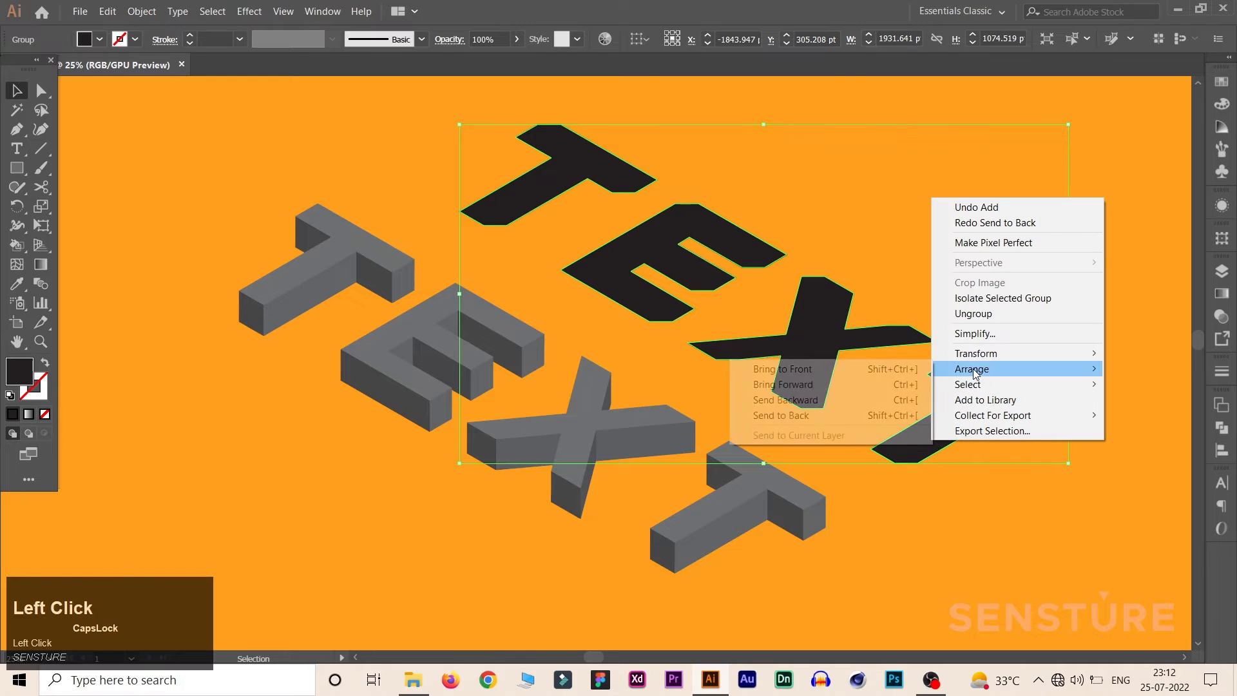
left_click(885, 415)
left_click_drag(933, 450, 694, 558)
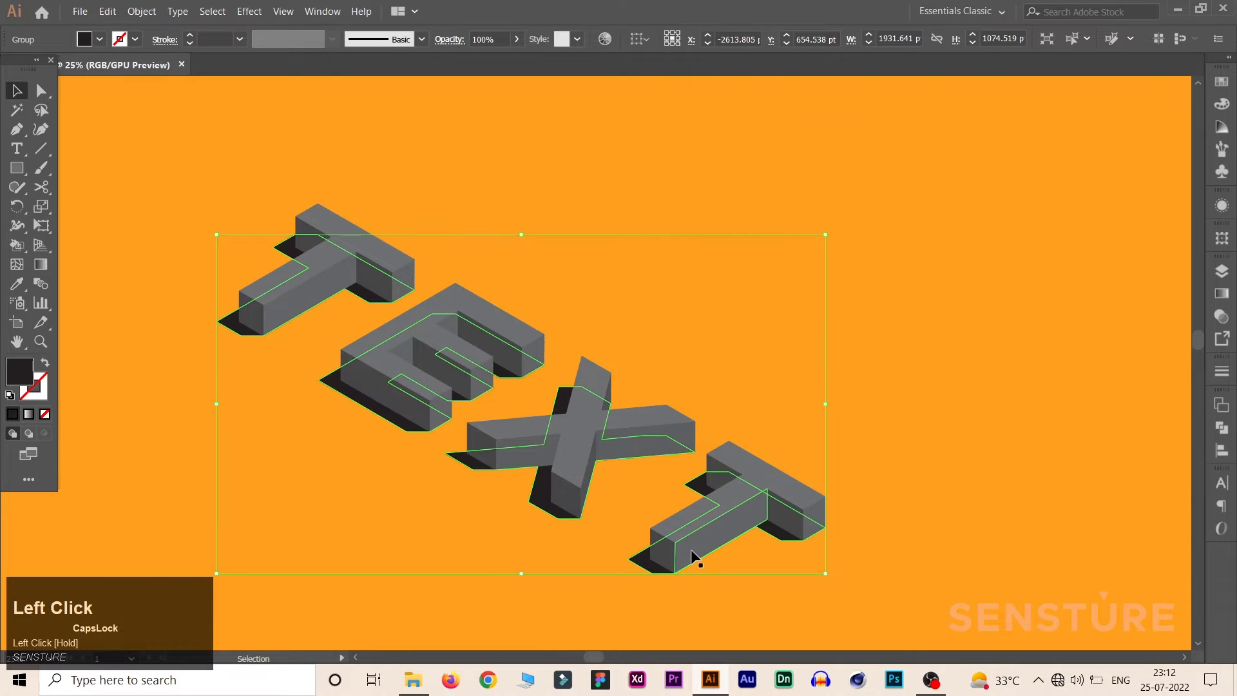
left_click(871, 578)
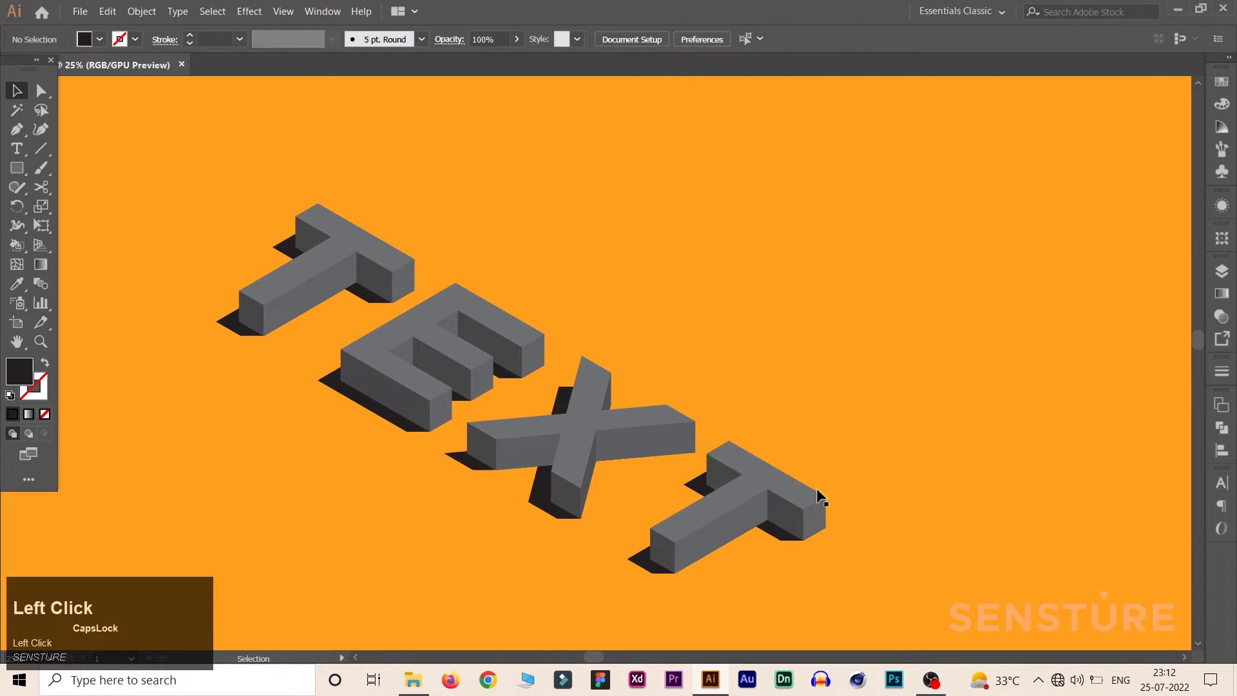
- Move the white, red and teal colour swatches onto the orange background beside the 3D text
key("h")
left_click_drag(1015, 224, 698, 312)
key("v")
left_click_drag(950, 169, 706, 343)
left_click(629, 493)
key("h")
left_click_drag(470, 464, 803, 368)
key("v")
- Fill the top faces of all four letters with white, sampled from the white swatch using the Eyedropper
left_click(317, 231)
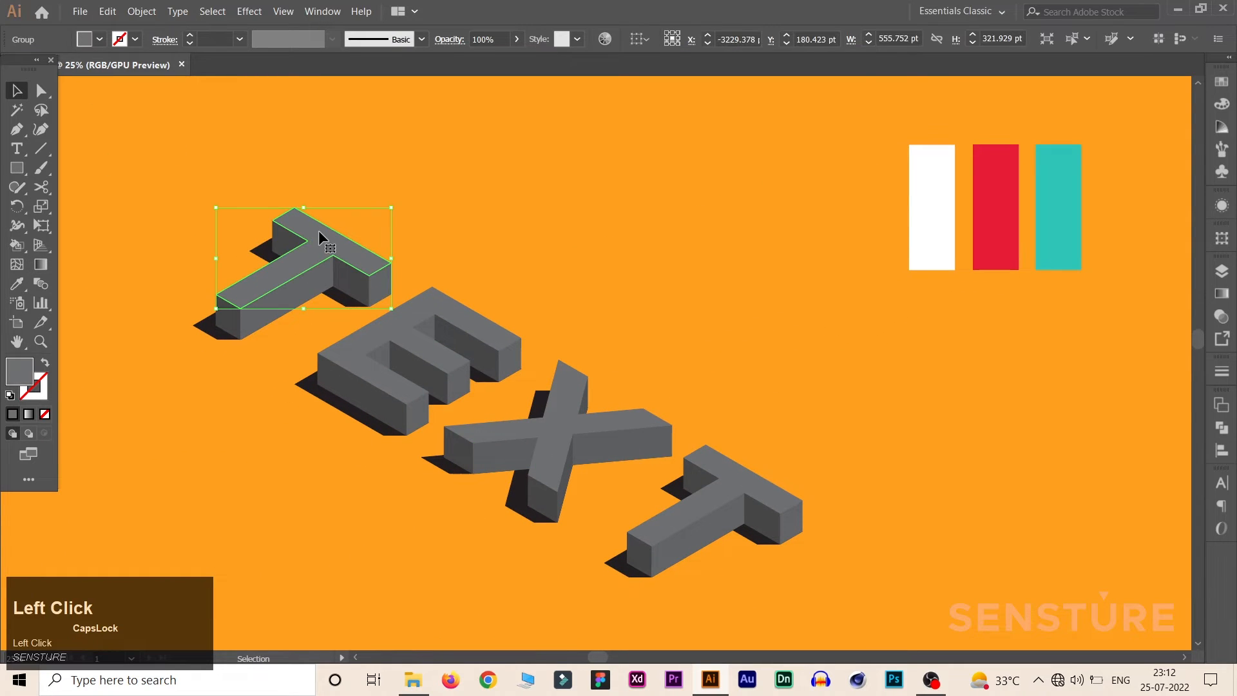
left_click(413, 330, "shift")
left_click(567, 423, "shift")
left_click(751, 480, "shift")
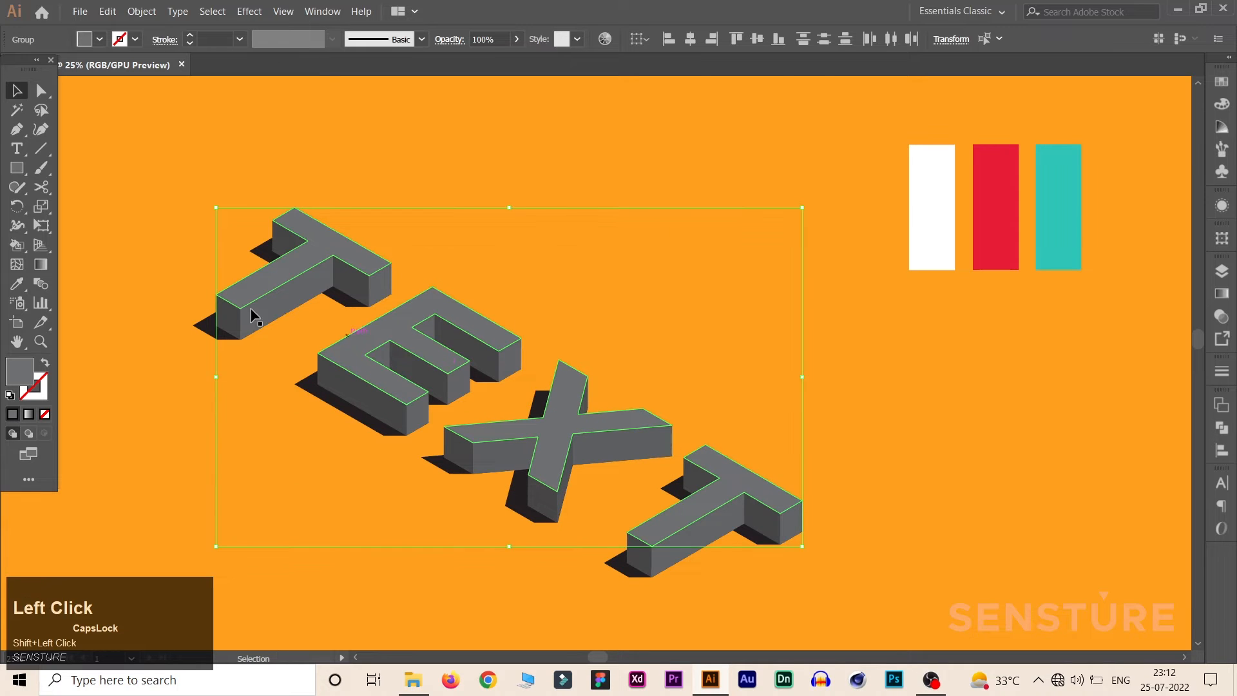
left_click(26, 288)
left_click(929, 209)
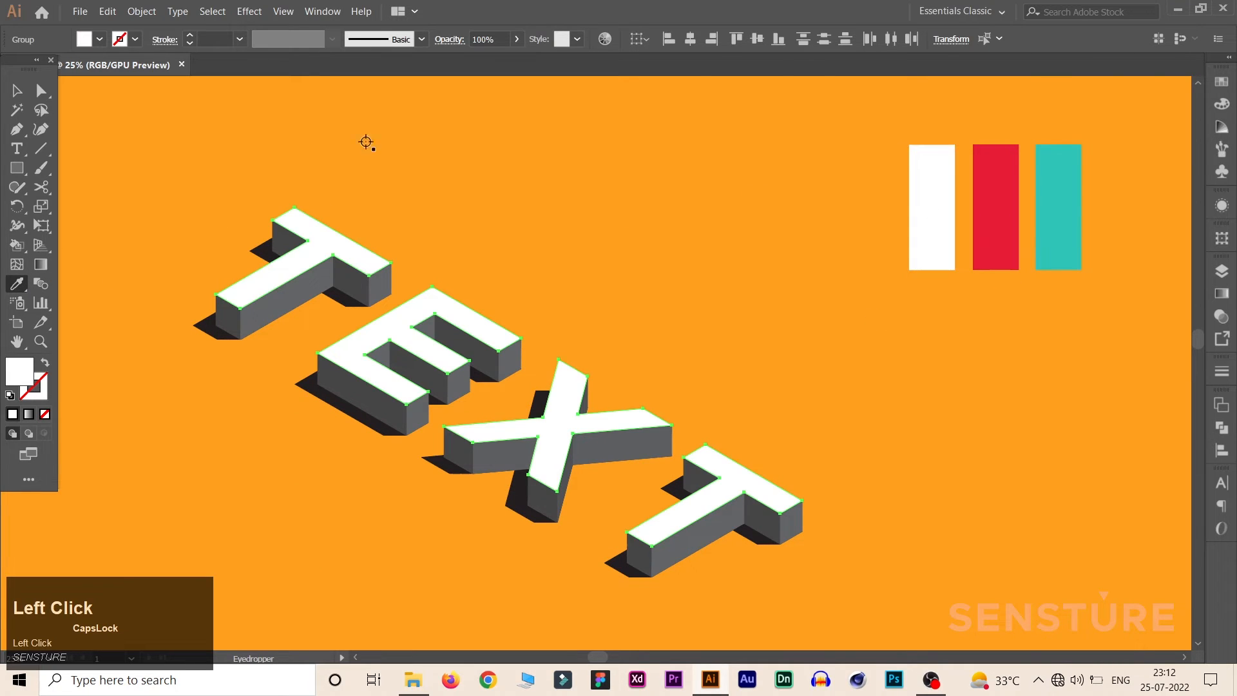
- Fill the right-facing side faces of all four letters with red, sampled from the red swatch using the Eyedropper
left_click(17, 84)
left_click(269, 297)
left_click(386, 285, "shift")
left_click(415, 419, "shift")
left_click(457, 387, "shift")
left_click(507, 359, "shift")
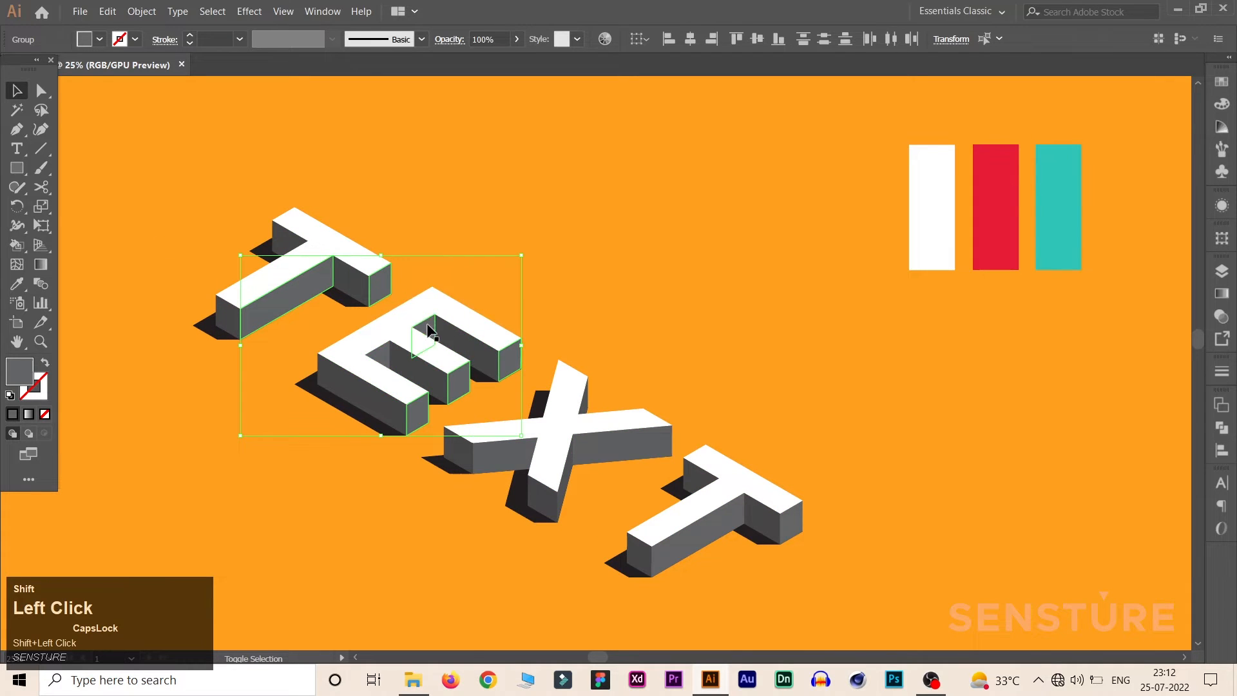
left_click(415, 335, "shift")
left_click(384, 364, "shift")
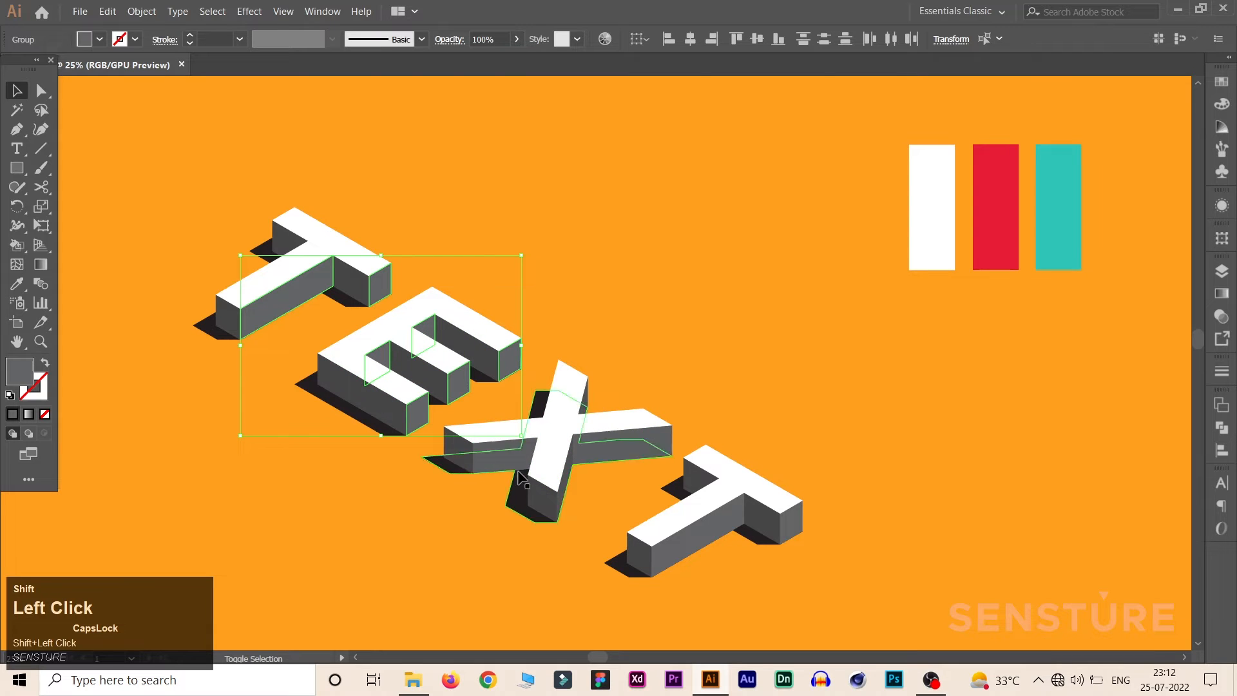
left_click(509, 456, "shift")
left_click(565, 484, "shift")
left_click(595, 446, "shift")
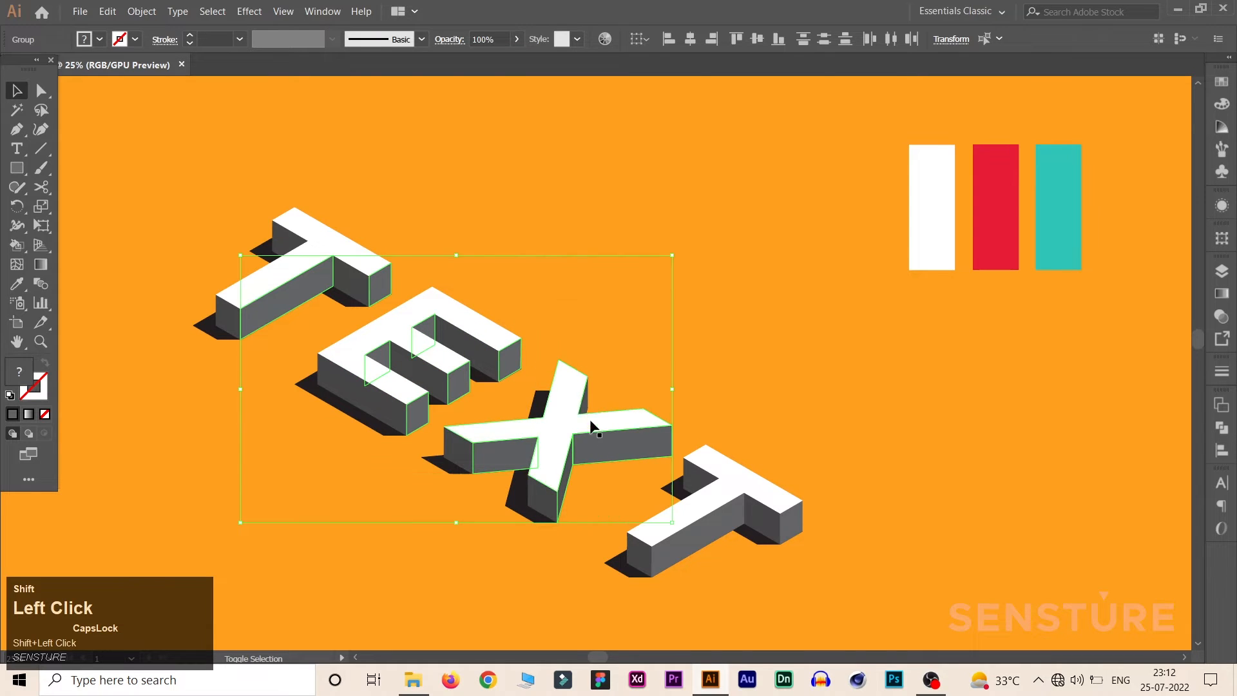
left_click(585, 400, "shift")
left_click(700, 526, "shift")
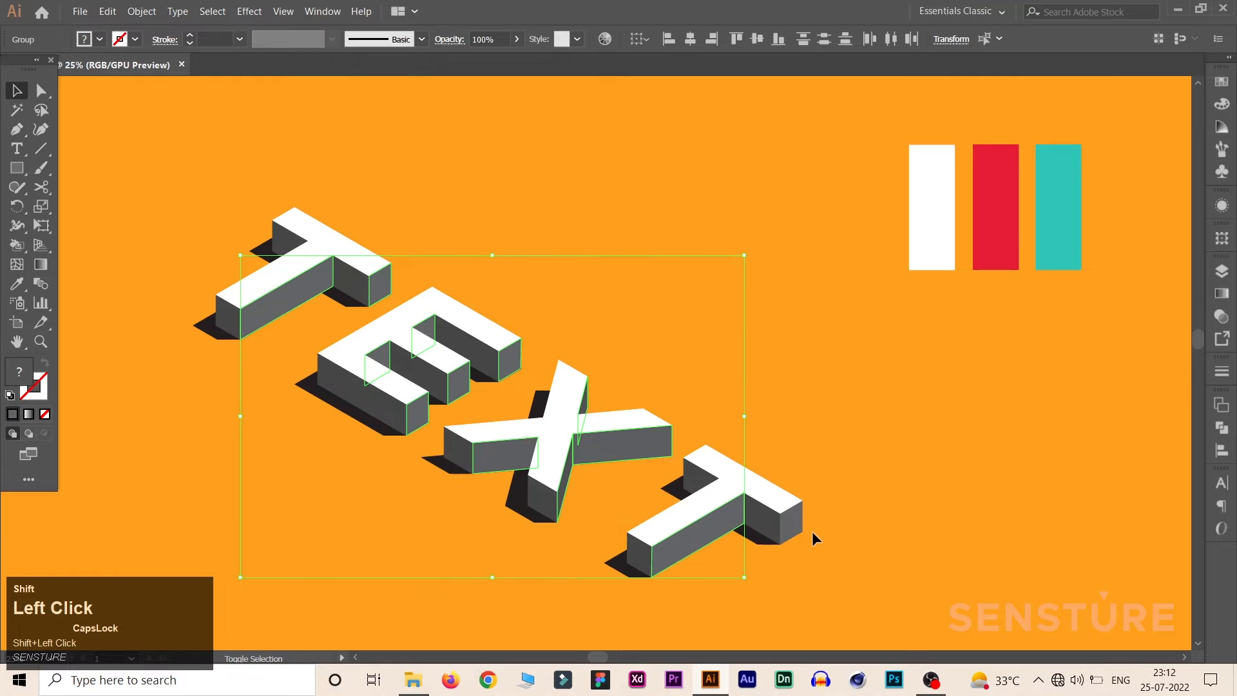
left_click(803, 530, "shift")
left_click(17, 283)
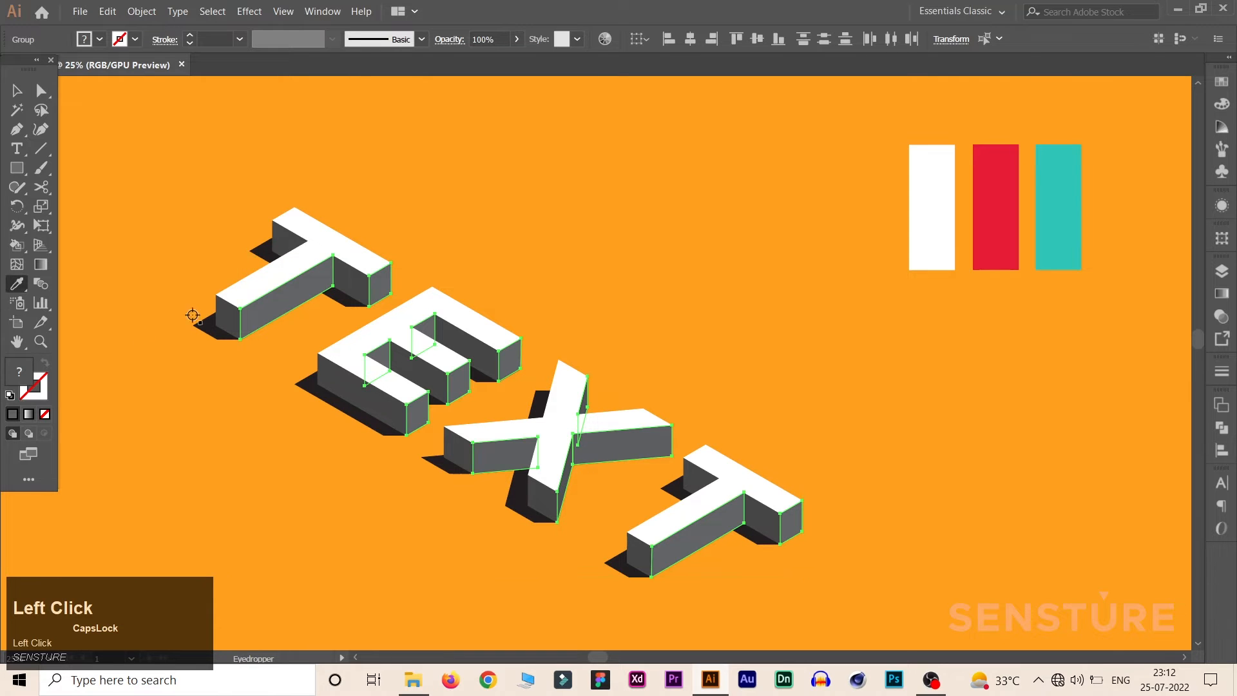
left_click(984, 206)
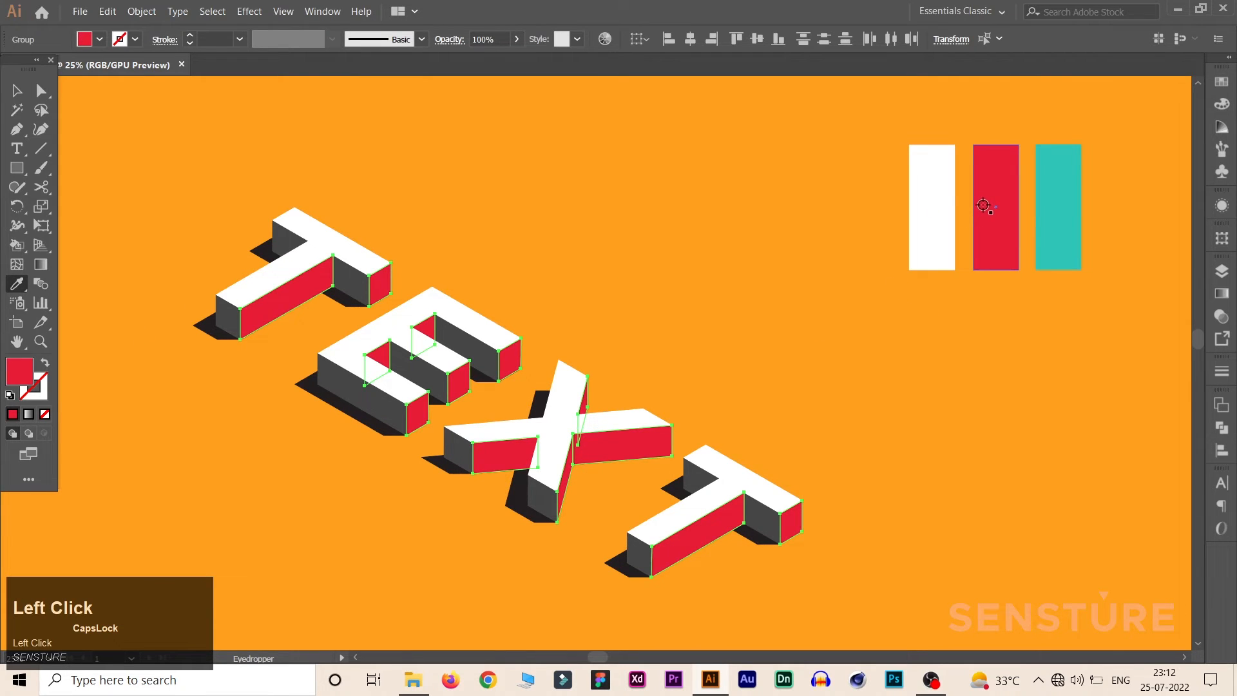
- Fill the left-facing side faces of all four letters with teal, sampled from the teal swatch using the Eyedropper
left_click(16, 90)
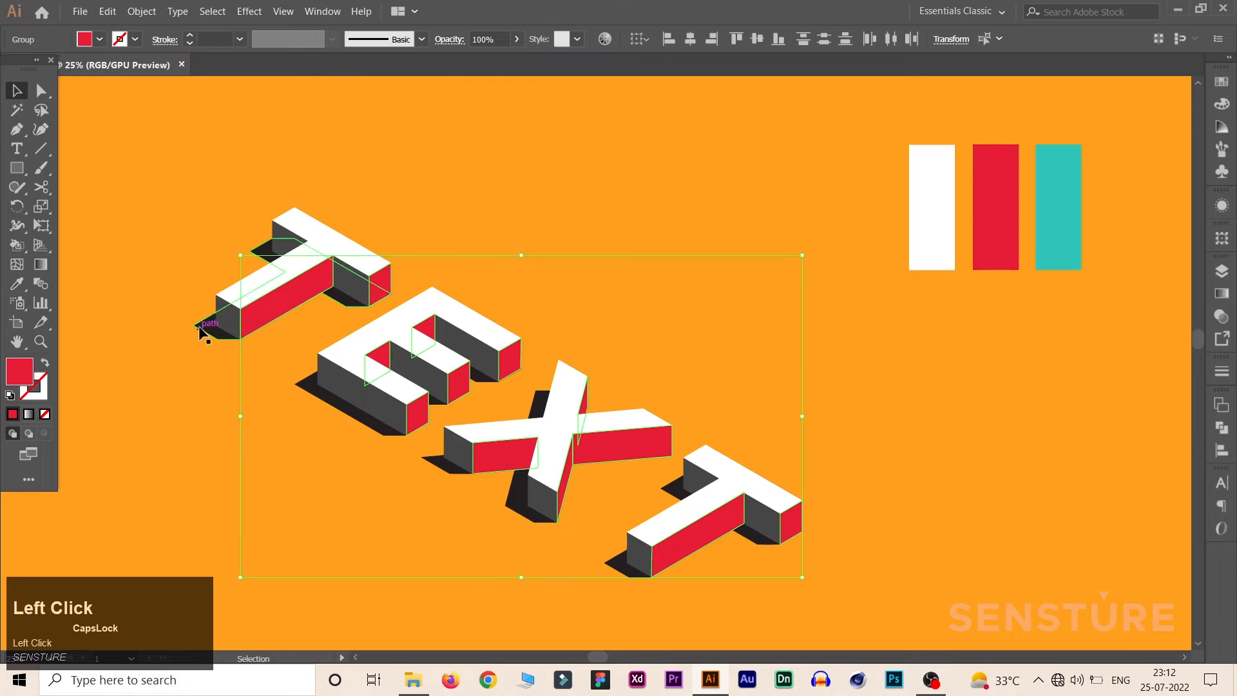
left_click(221, 322)
left_click(290, 248, "shift")
left_click(349, 290, "shift")
left_click(373, 409, "shift")
left_click(427, 372, "shift")
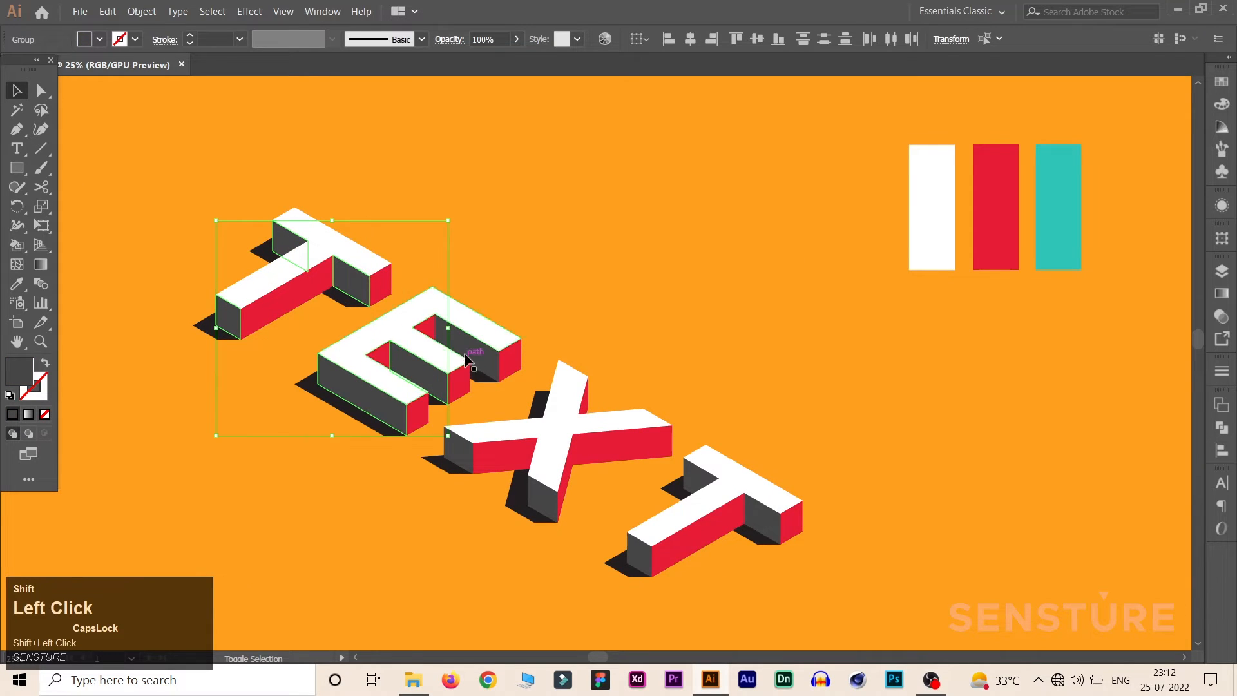
left_click(488, 375, "shift")
left_click(460, 456, "shift")
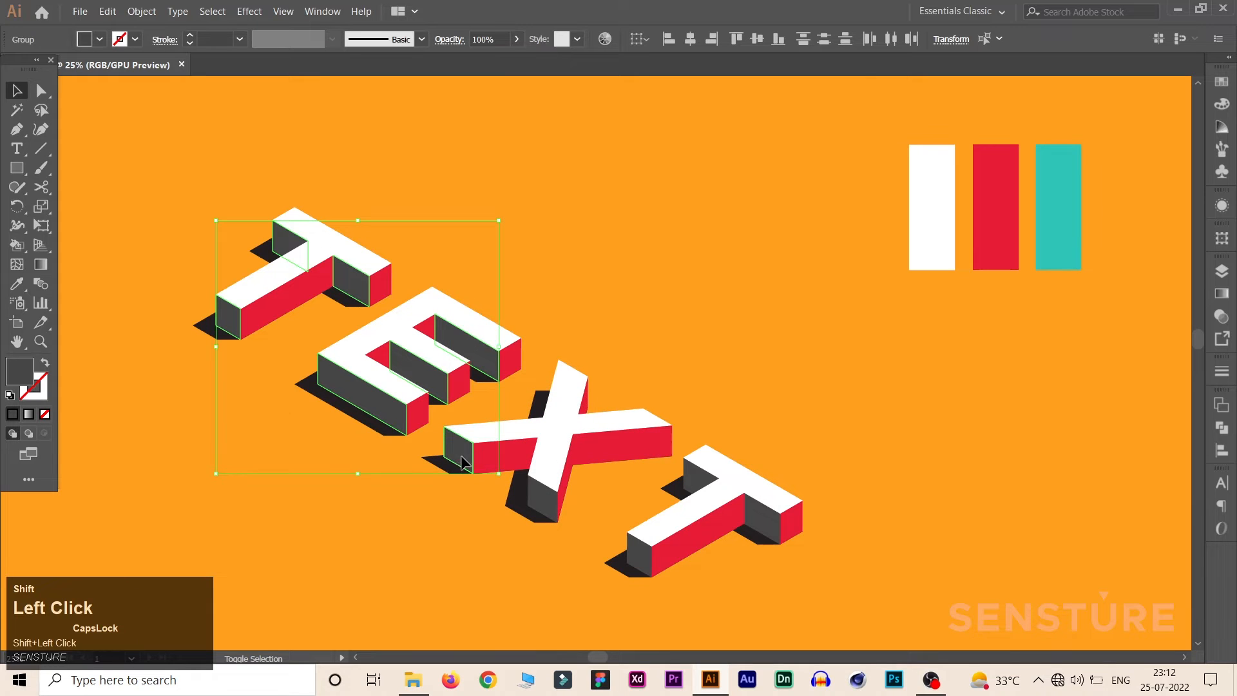
left_click(540, 499, "shift")
left_click(649, 552, "shift")
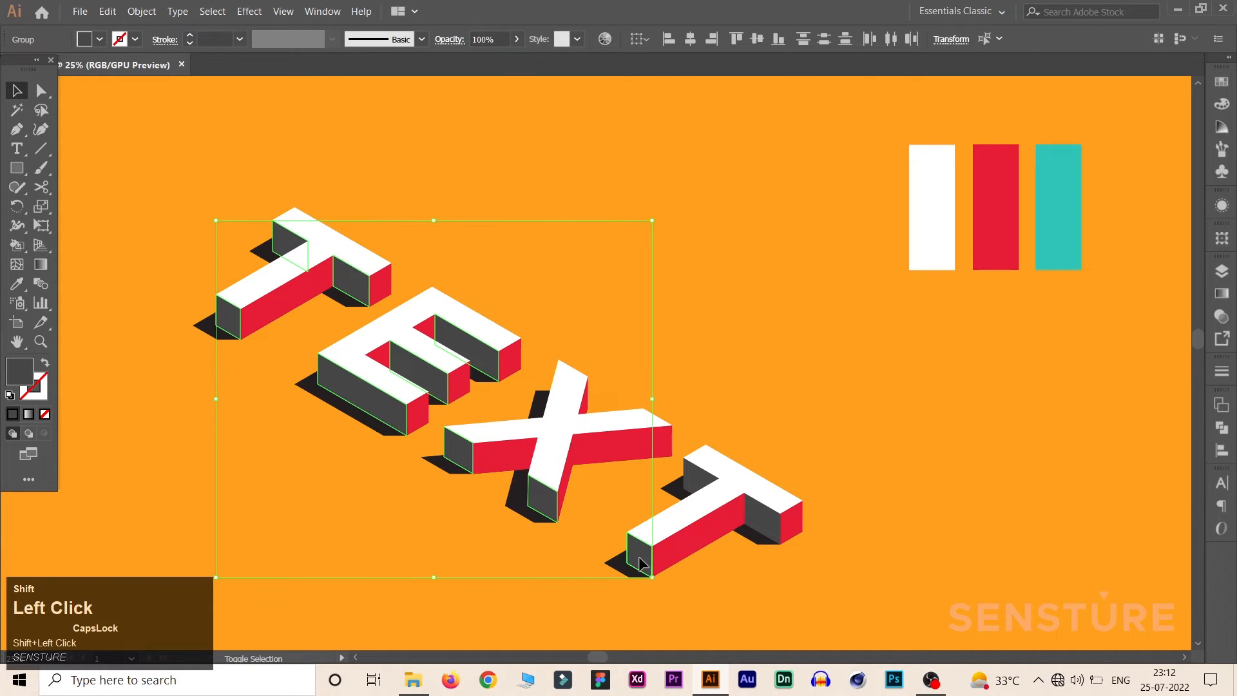
left_click(693, 479, "shift")
left_click(760, 518, "shift")
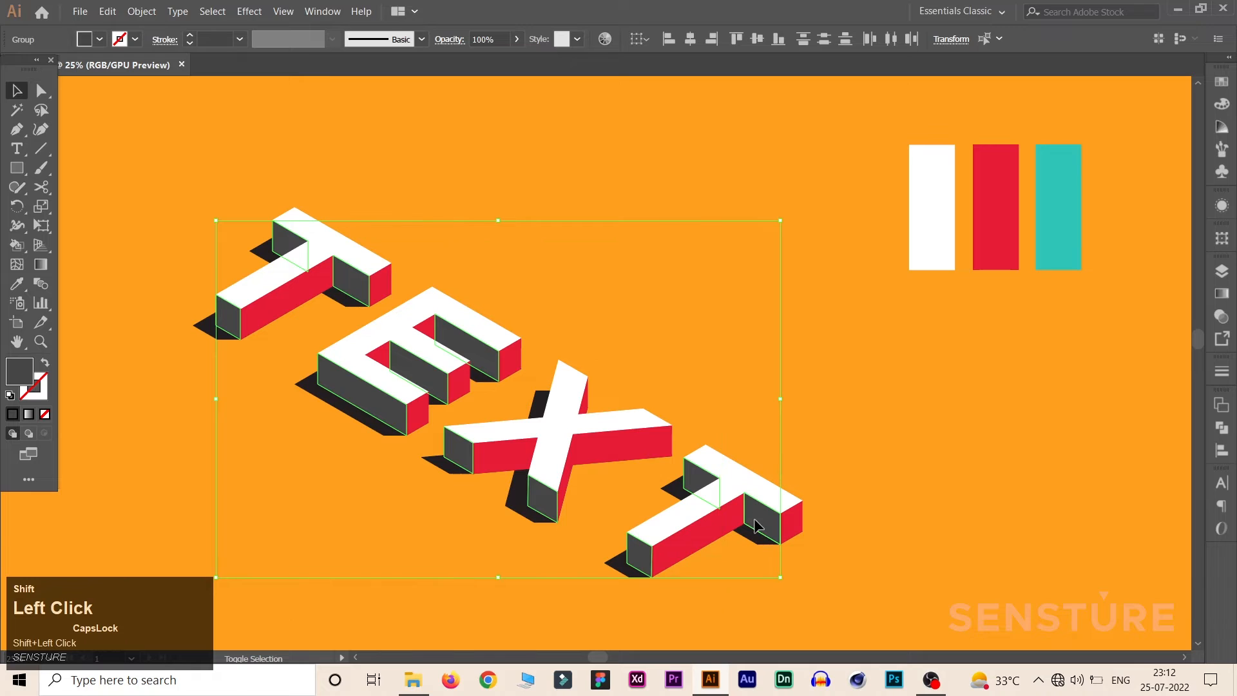
left_click(26, 282)
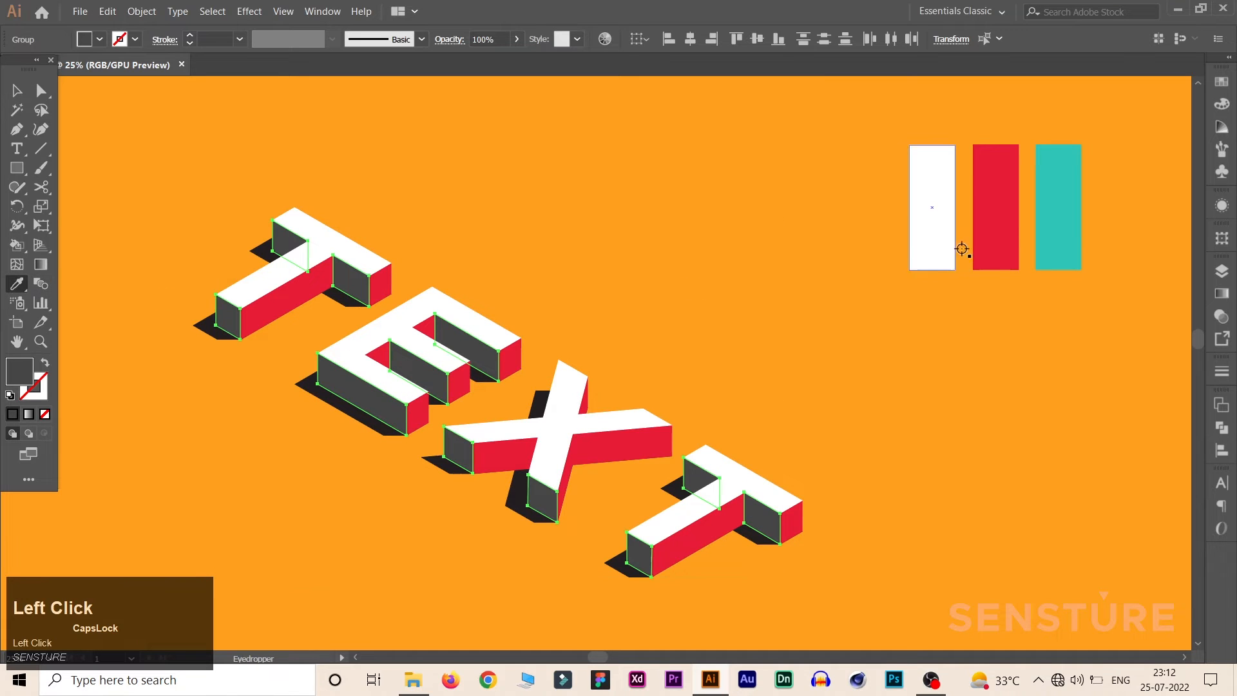
left_click(1055, 215)
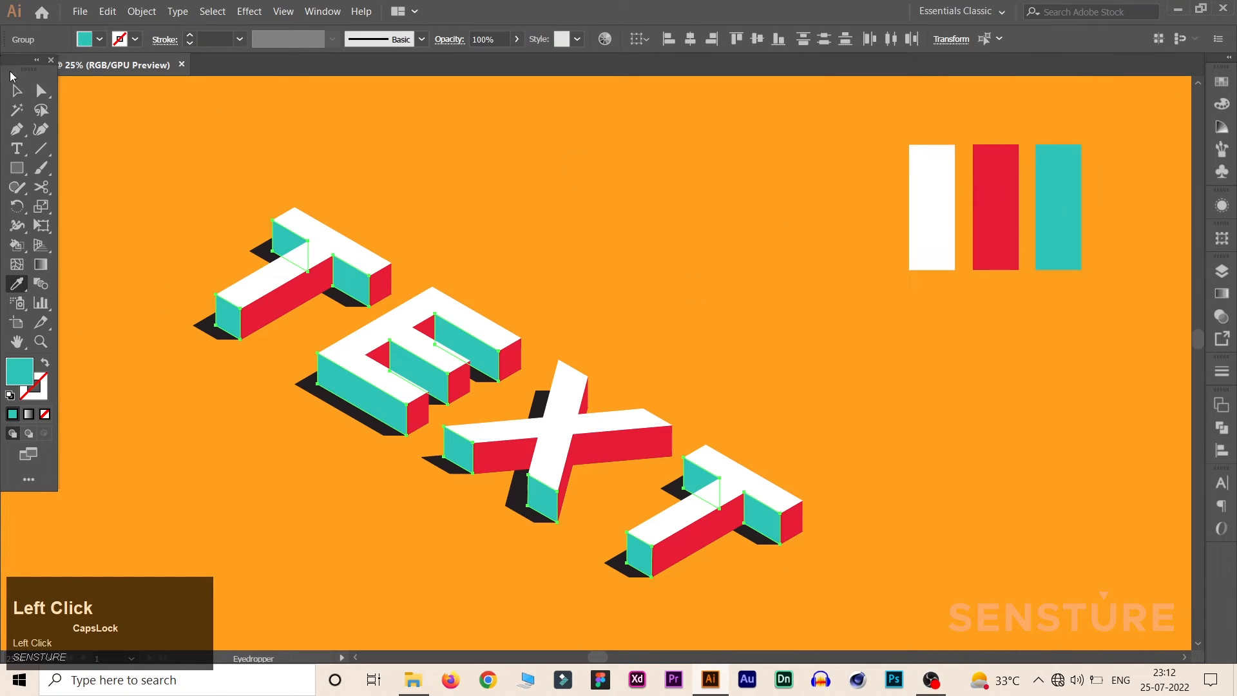
- Deselect the letter faces and delete the white, red and teal swatches from the orange background
left_click(16, 91)
left_click(437, 188)
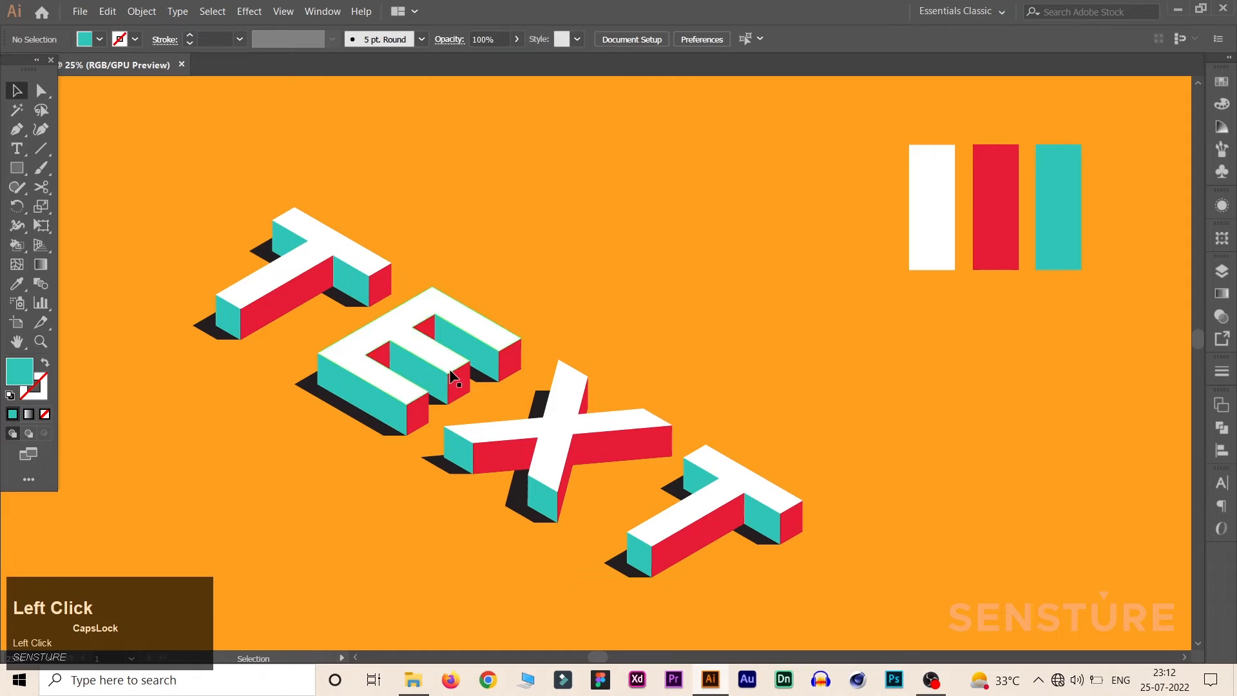
left_click_drag(1083, 301, 891, 189)
key("Delete")
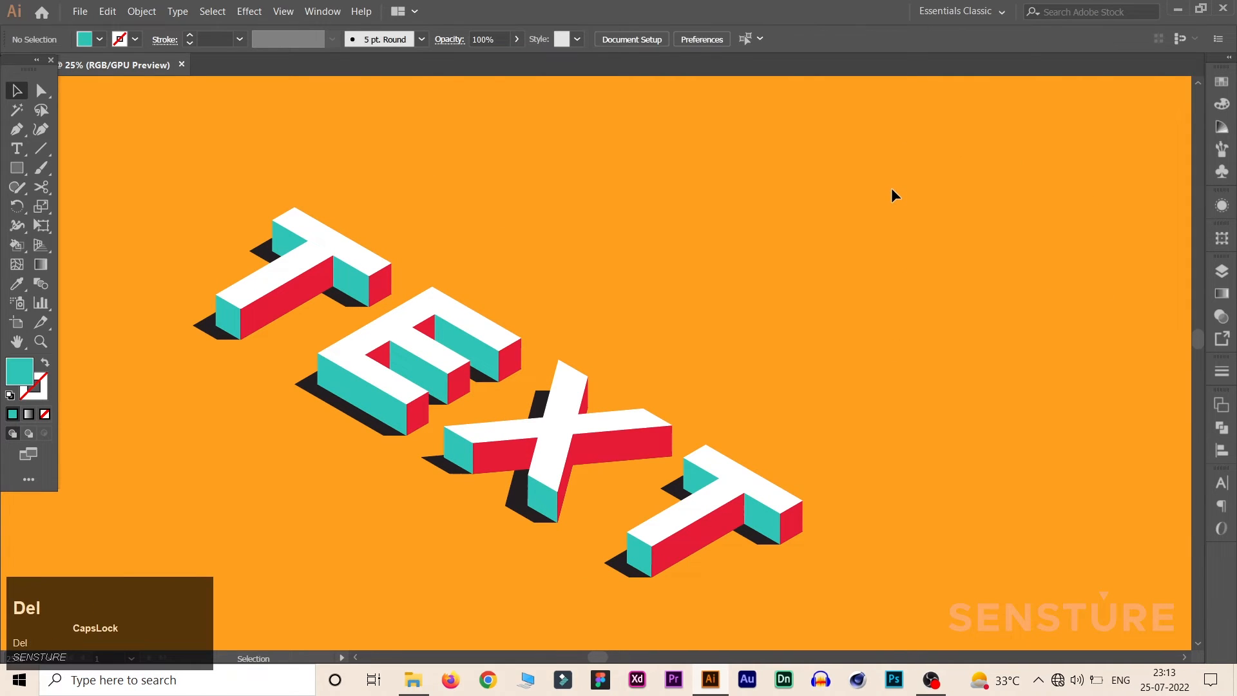
- Add an 8 pt black stroke to all letter faces, leaving the shadow shapes out of the selection
left_click(16, 342)
left_click_drag(611, 335, 691, 302)
left_click(14, 93)
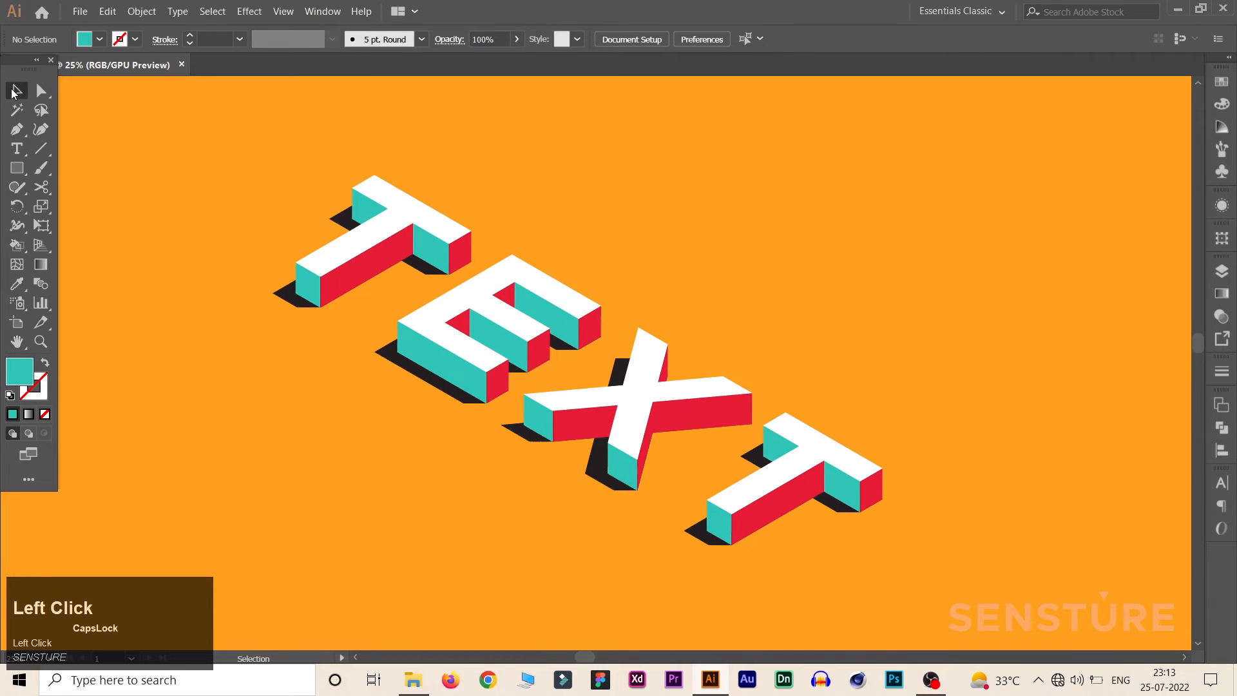
left_click(558, 404)
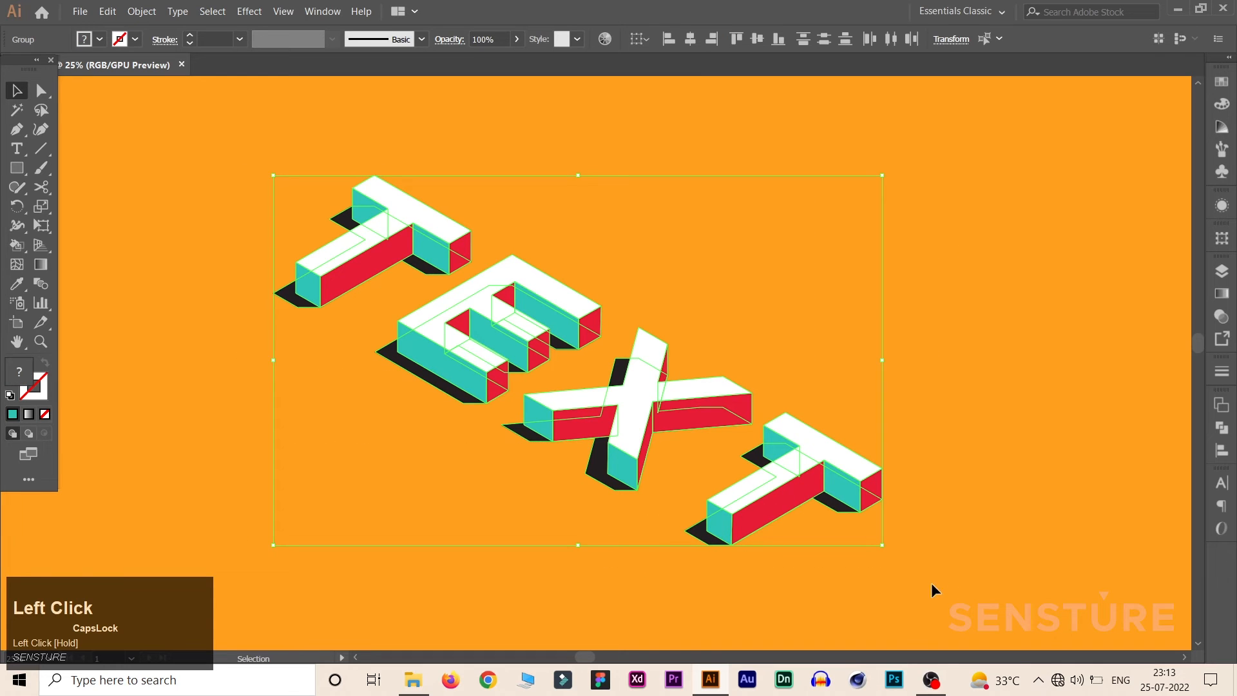
key("shift")
left_click(697, 539, "shift")
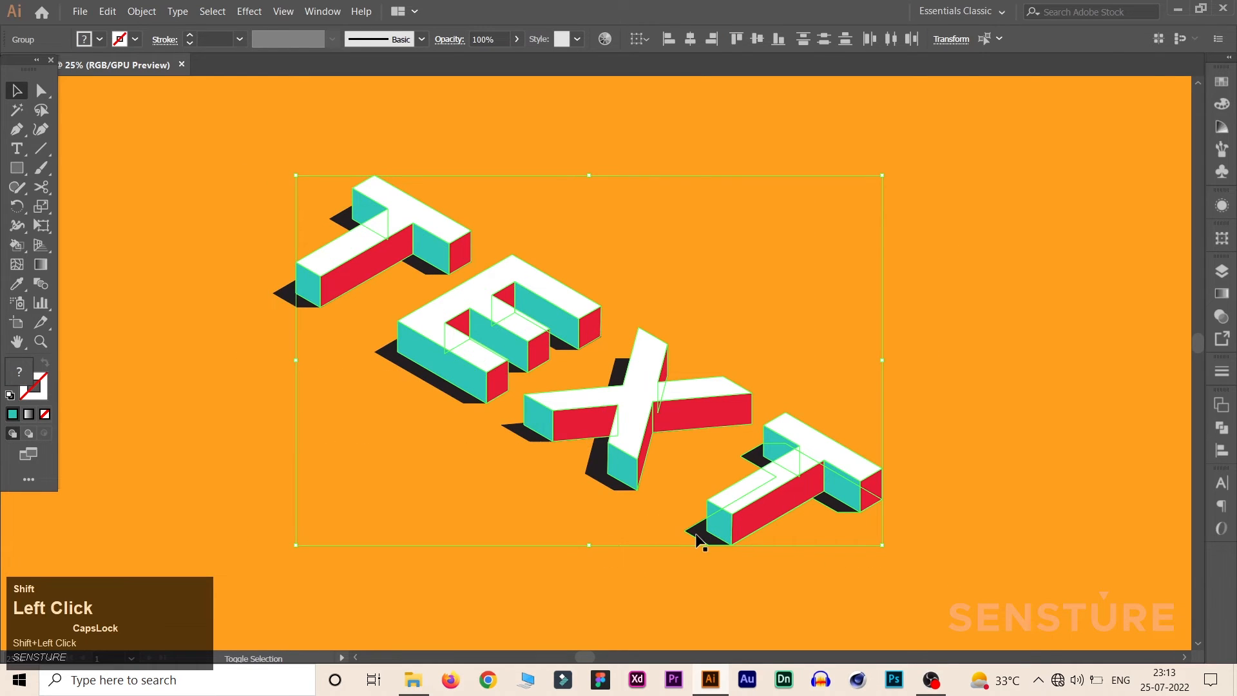
left_click(191, 36)
left_click(191, 36)
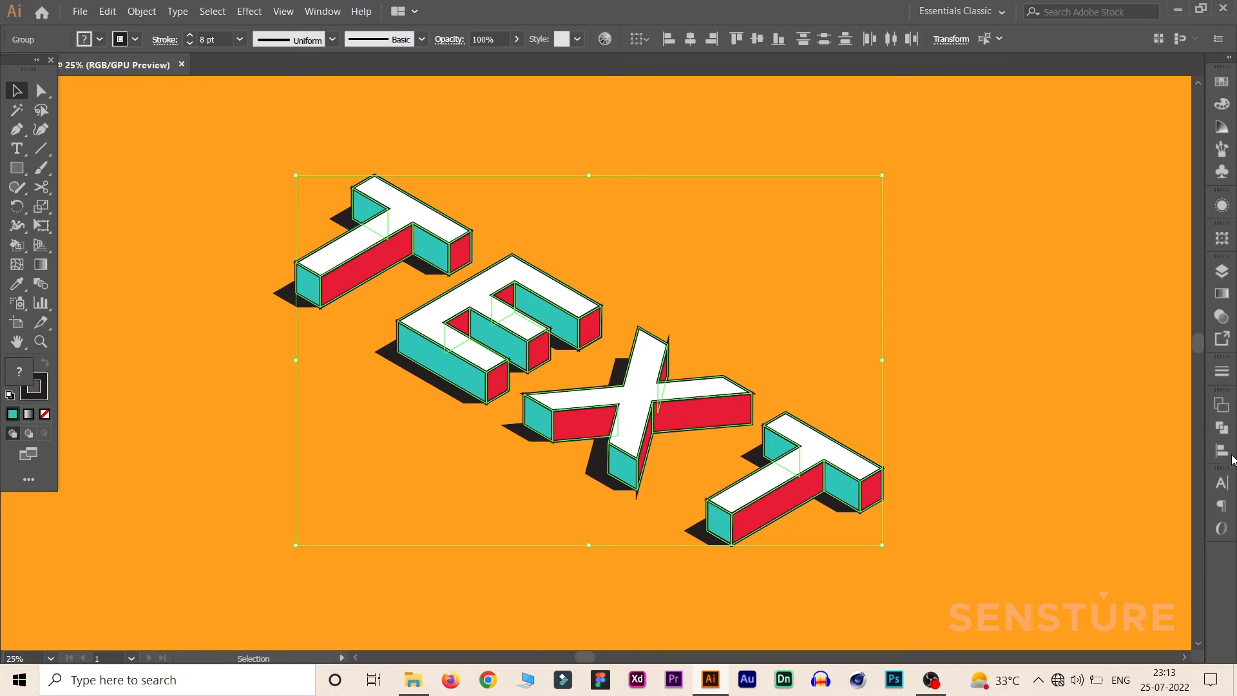
- Set the letter outlines' stroke corners to a round join and deselect the artwork
left_click(1222, 372)
left_click(1099, 431)
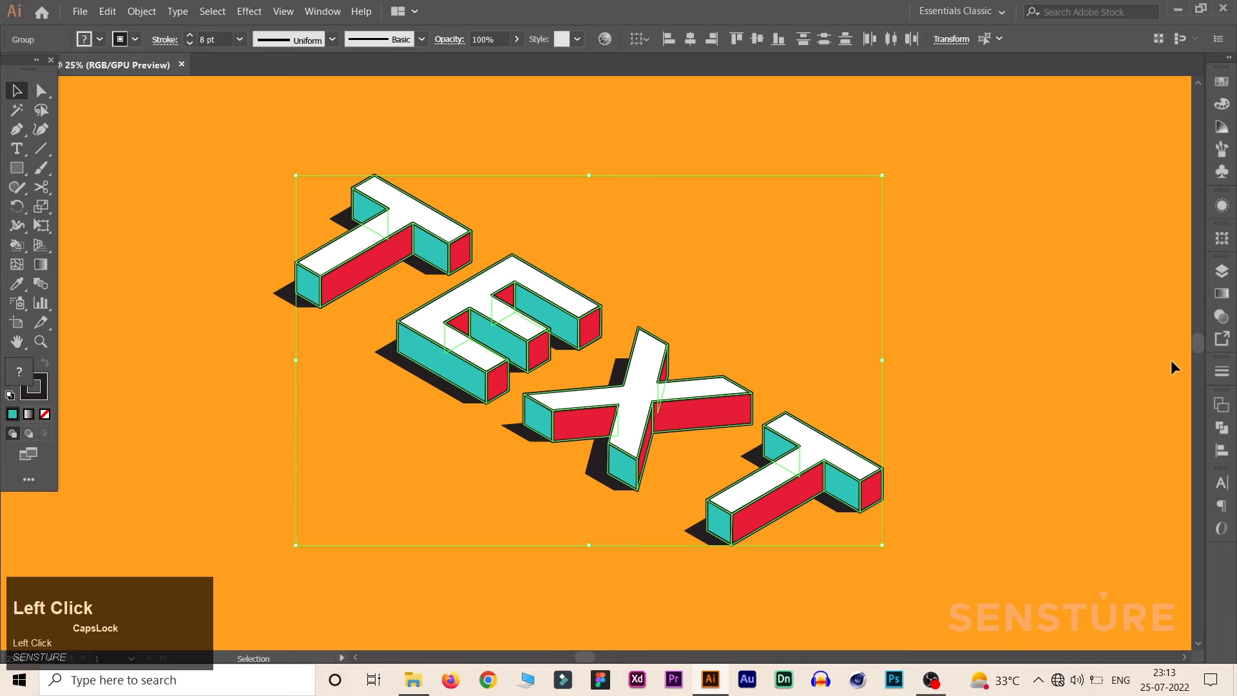
left_click(1020, 374)
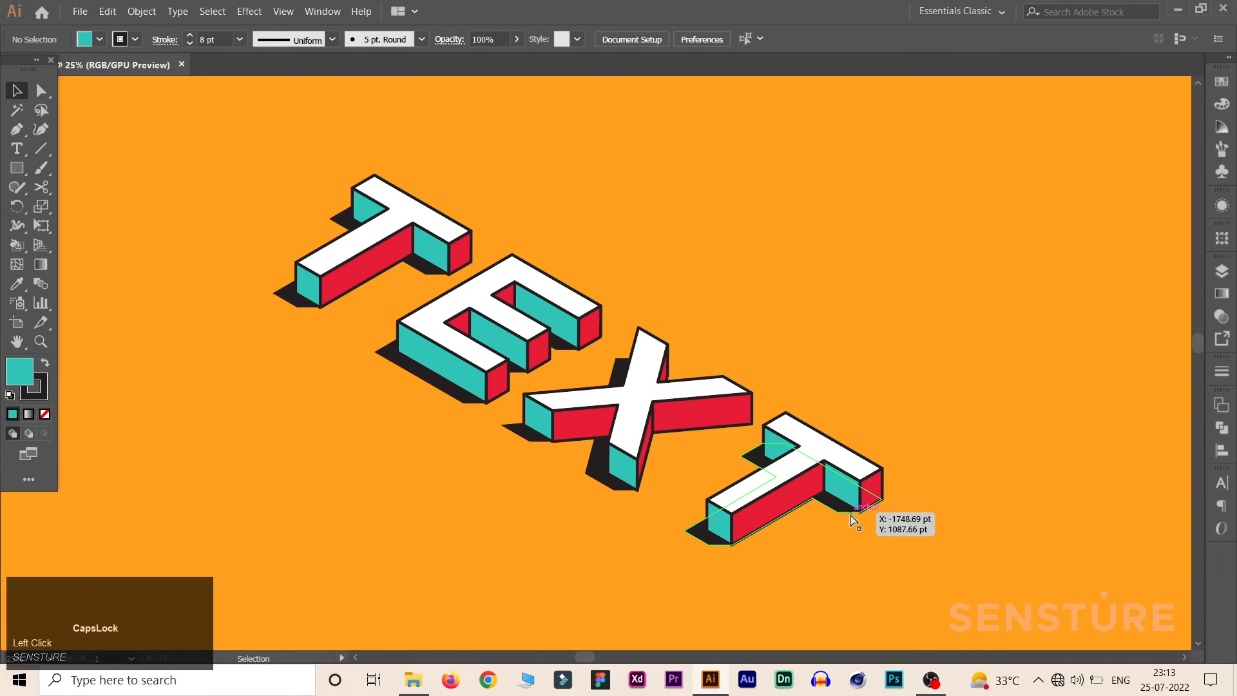
- Nudge the black shadow shapes 4 pt down to line them up with the outlined base of the letters
key("ctrl+equal")
key("ctrl+equal")
key("ctrl+equal")
key("h")
left_click_drag(776, 467, 718, 222)
key("v")
left_click(849, 606)
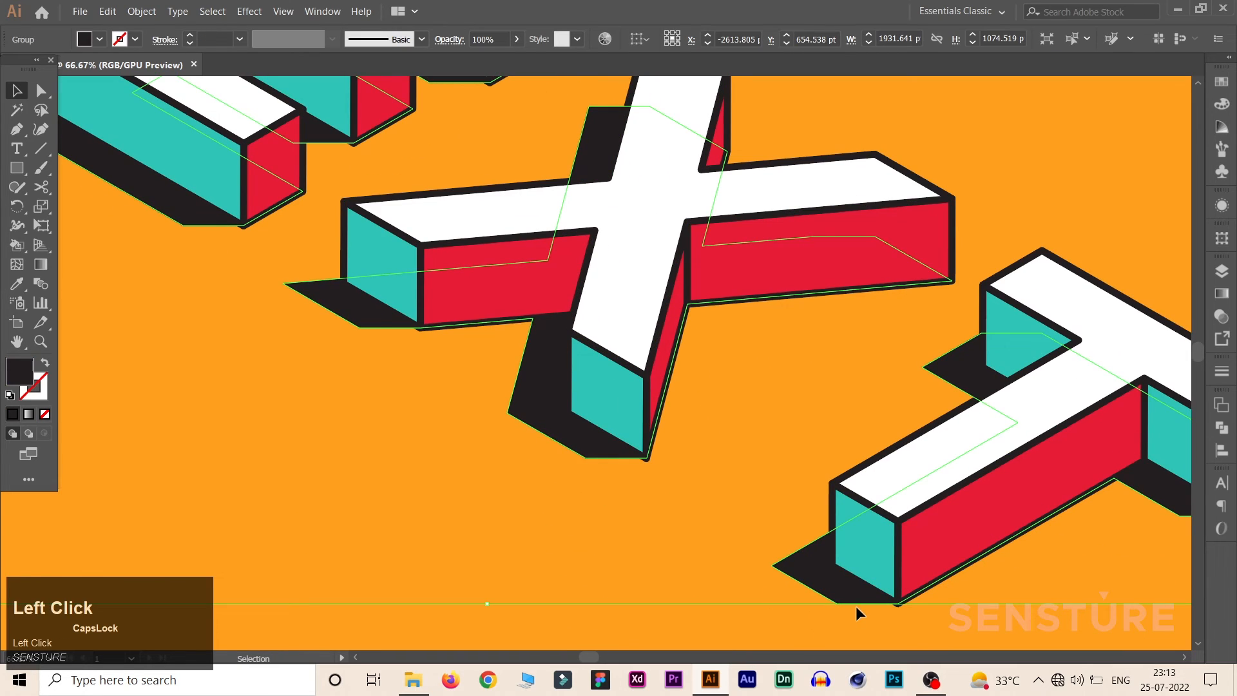
key("Down")
key("Down")
key("Down")
key("Down")
key("Down")
key("Down")
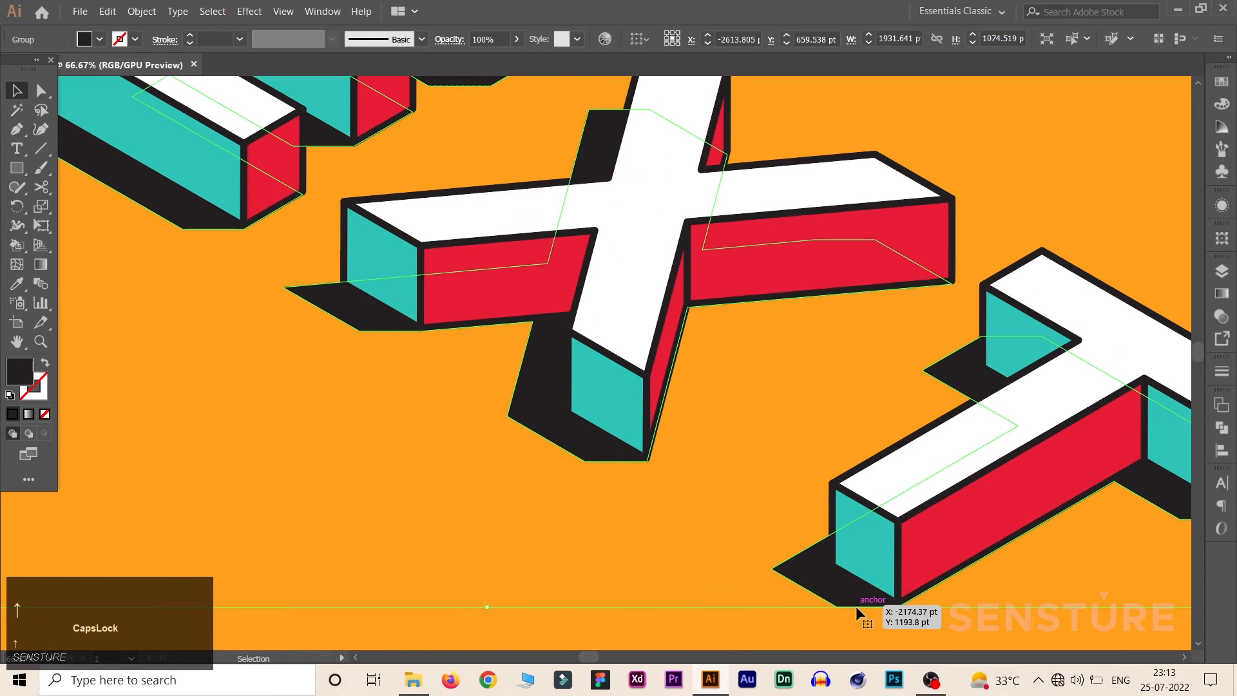
key("Left")
key("Right")
key("Right")
- Reduce the opacity of the shadow shapes to 53% and deselect them
key("ctrl+minus")
key("ctrl+minus")
key("ctrl+minus")
key("v")
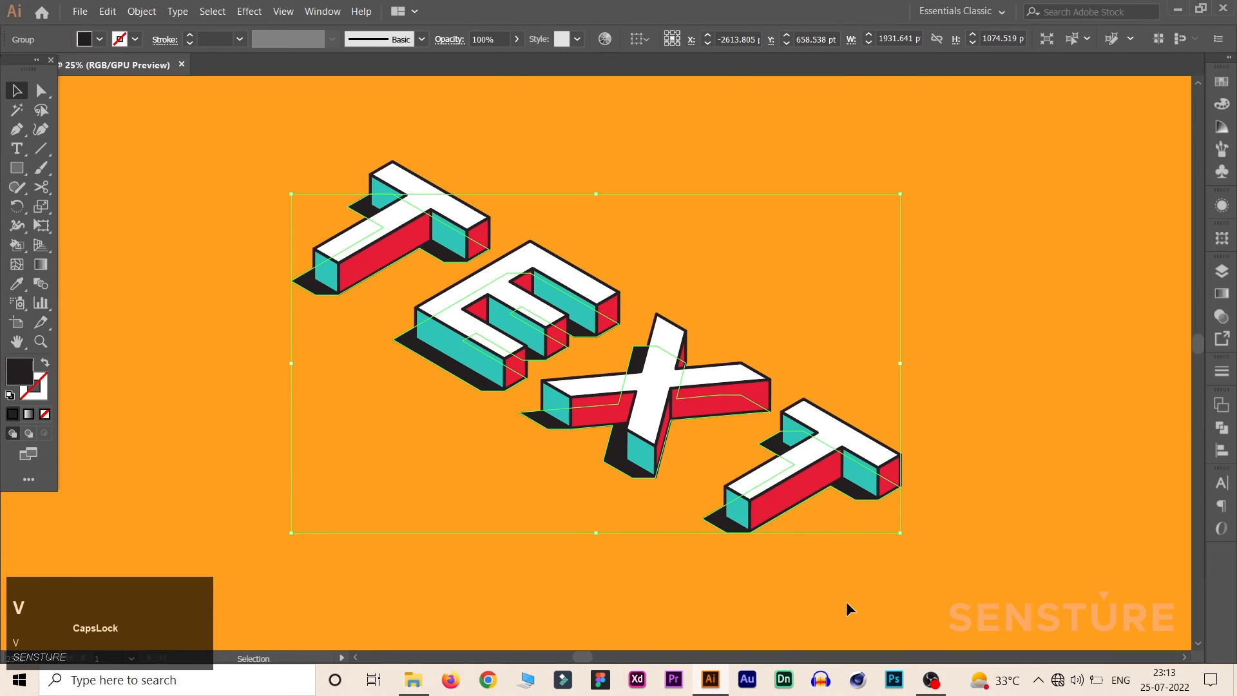
left_click(516, 40)
left_click_drag(493, 58, 486, 58)
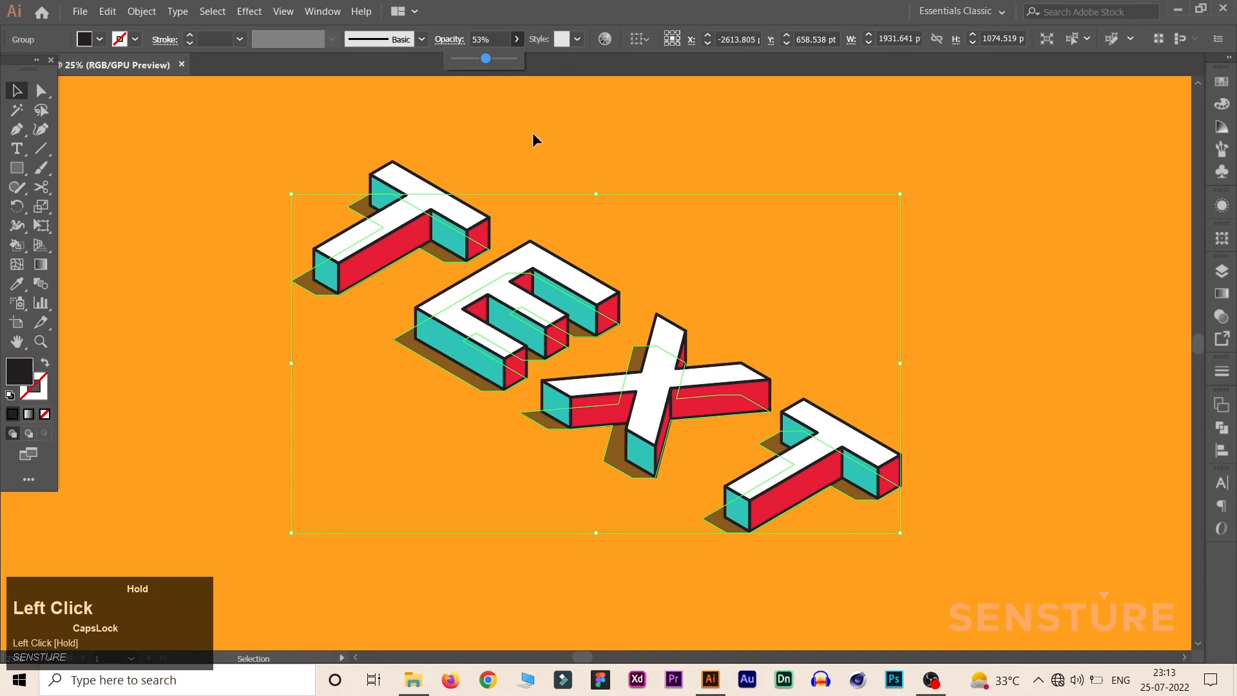
left_click(911, 316)
key("space")
left_click_drag(723, 389, 674, 404)
left_click_drag(759, 415, 793, 370)
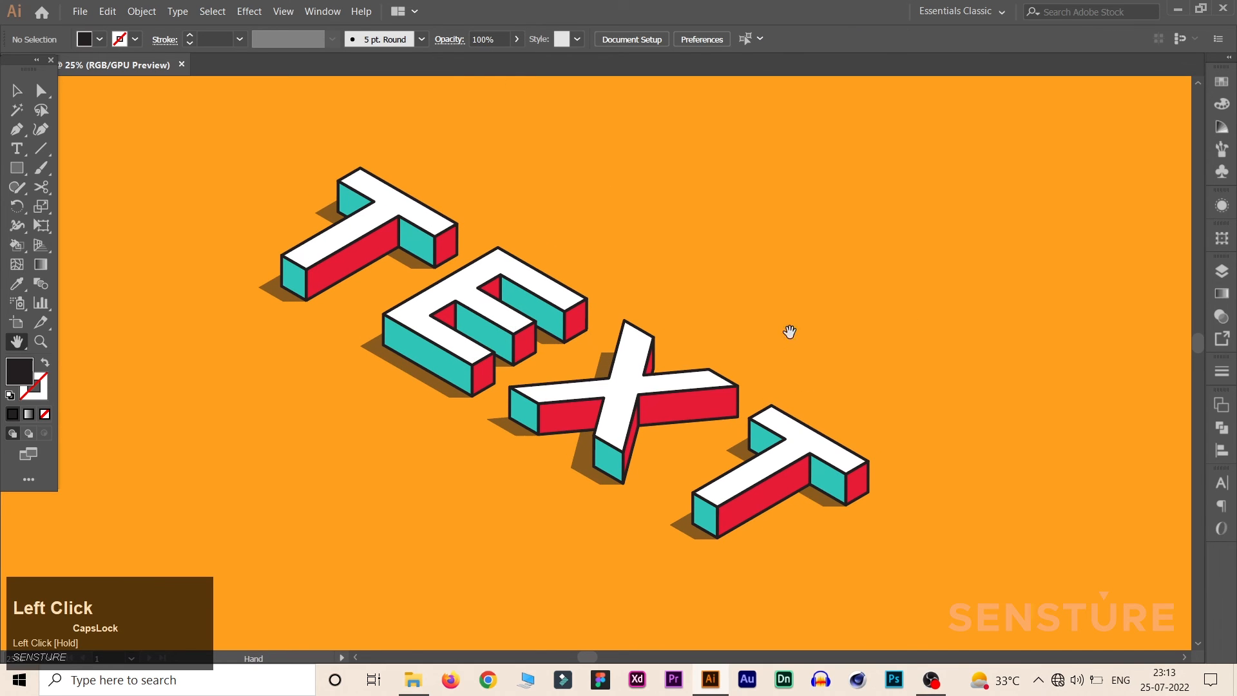